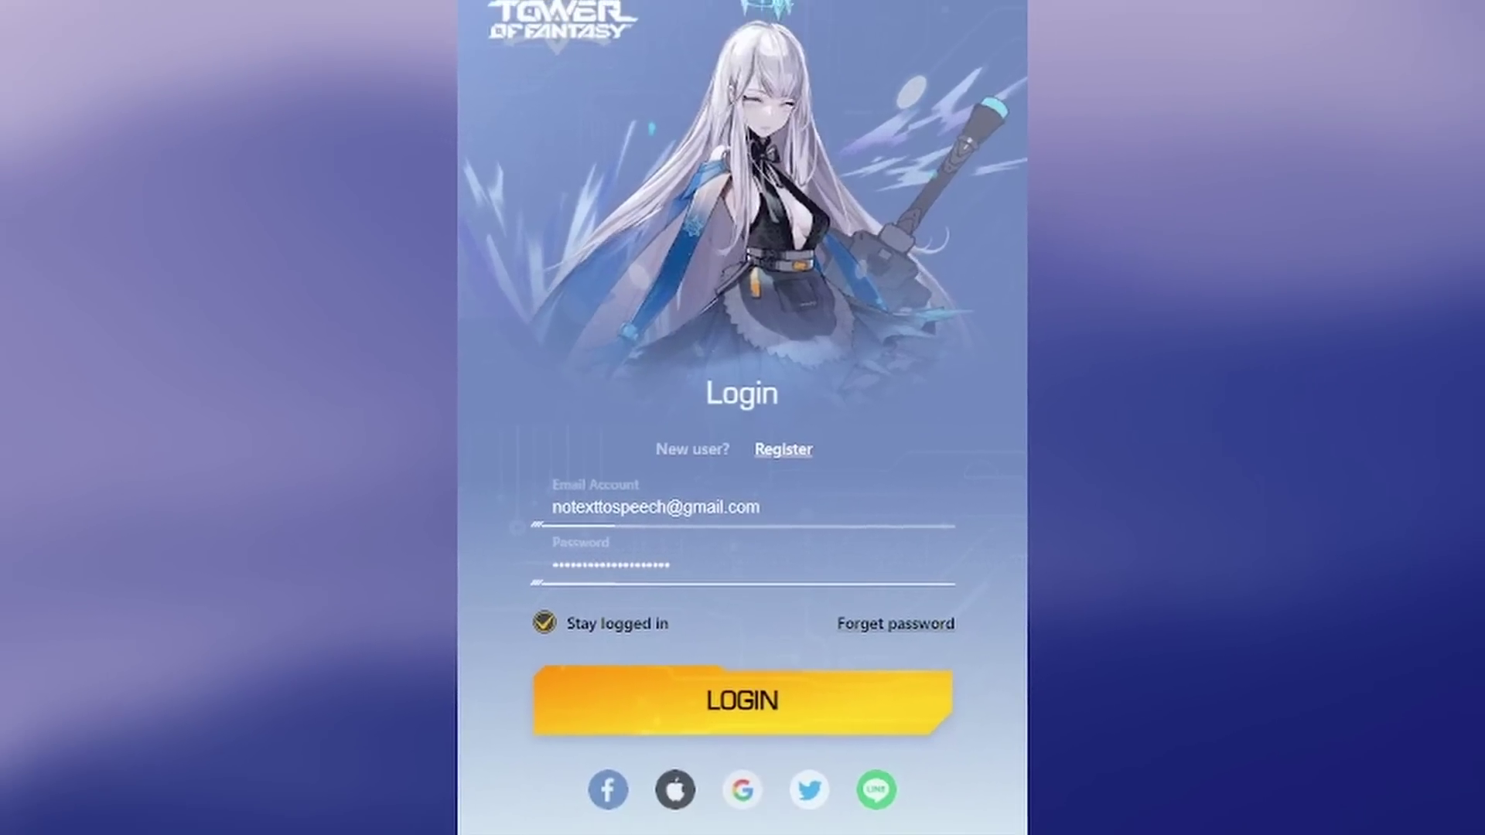
Read the offer details, eligibility and requirements in Discord's Tower of Fantasy Nitro promo FAQ in Chrome
{"action": "left_click", "coordinate": [829, 817]}
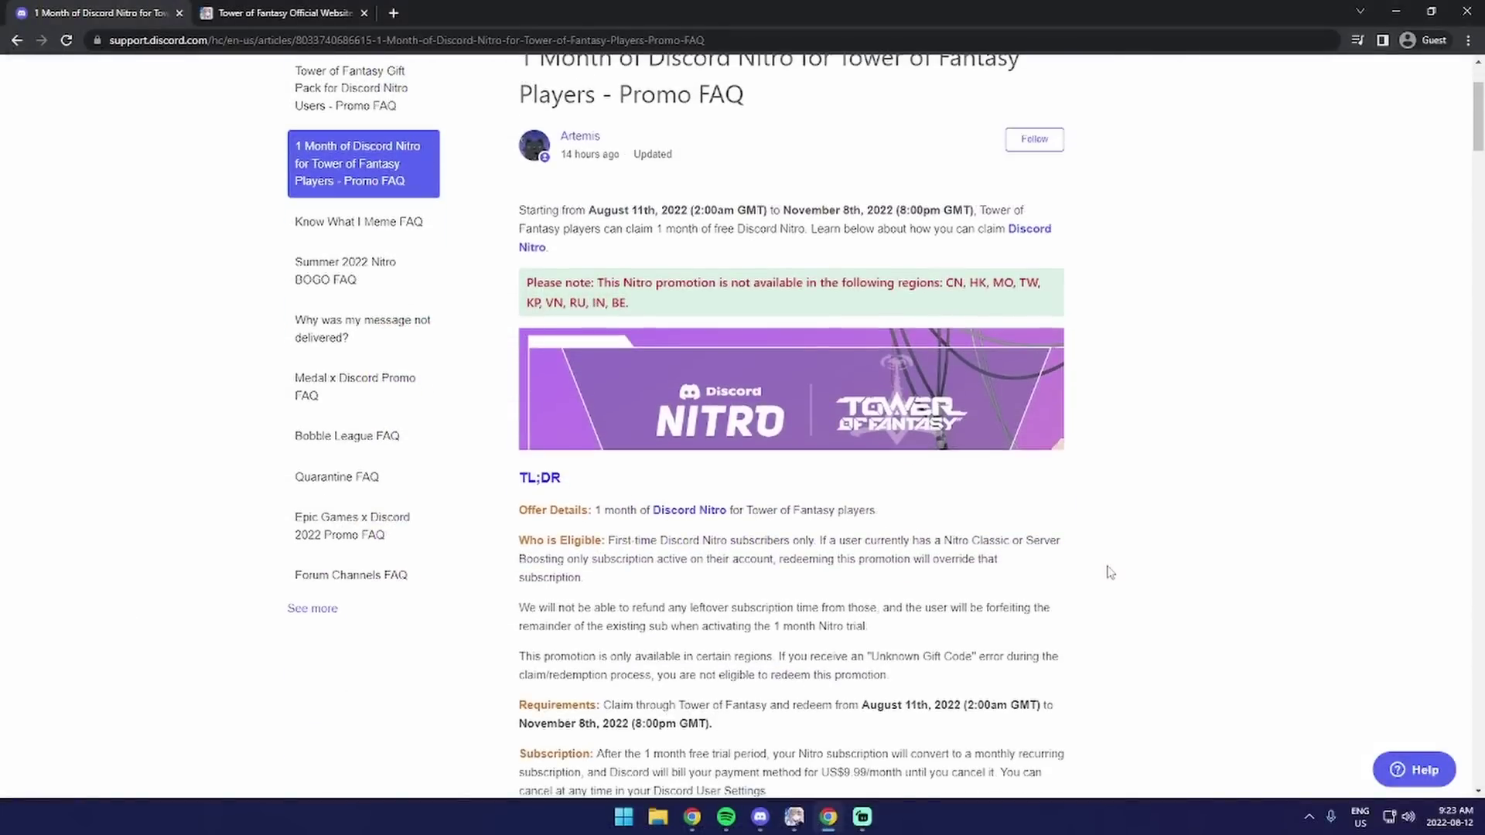
{"action": "scroll", "coordinate": [1111, 572], "scroll_direction": "down", "scroll_amount": 1}
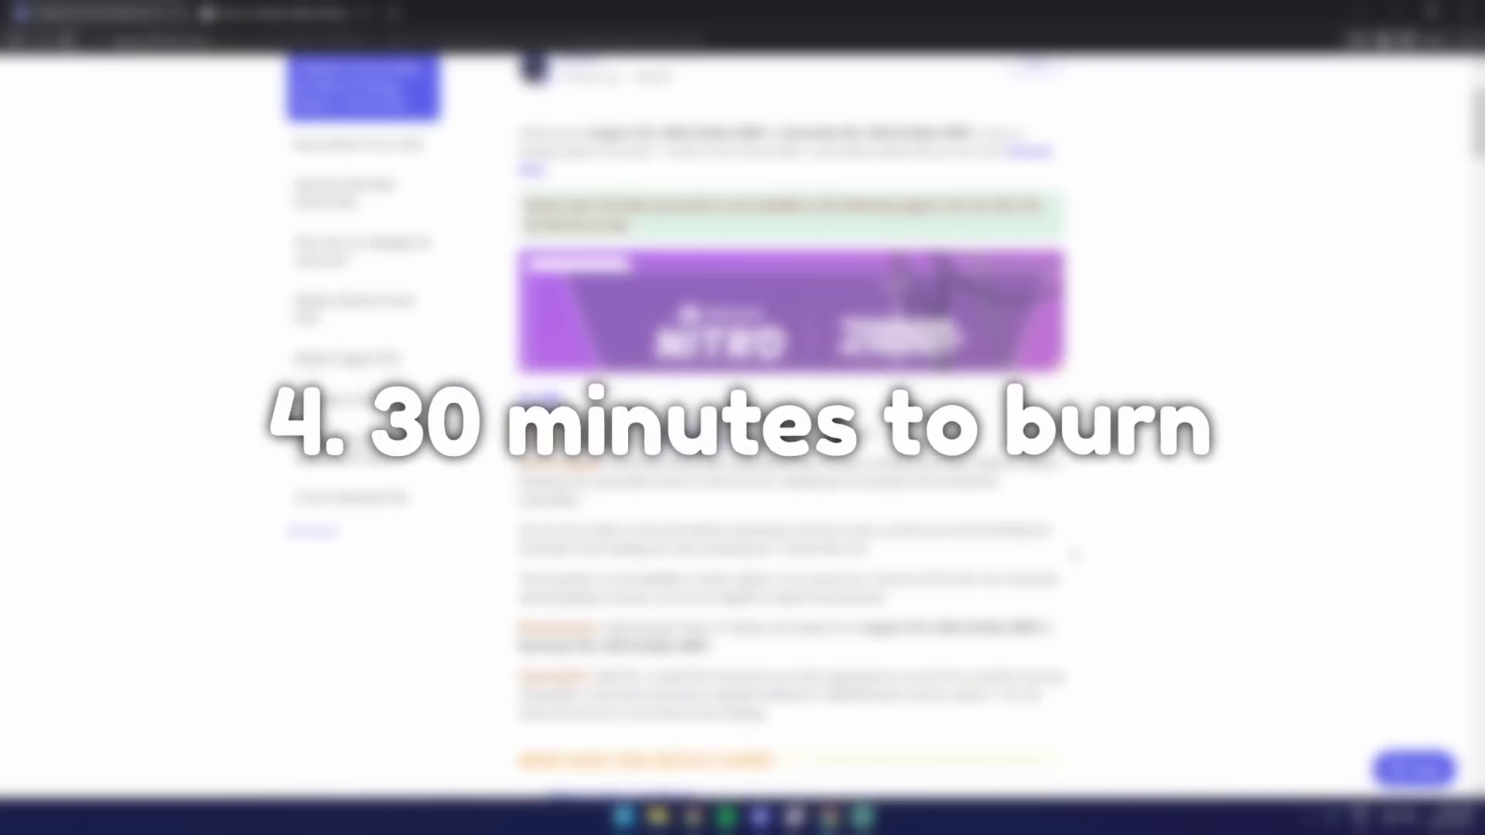
{"action": "scroll", "coordinate": [789, 418], "scroll_direction": "down", "scroll_amount": 1}
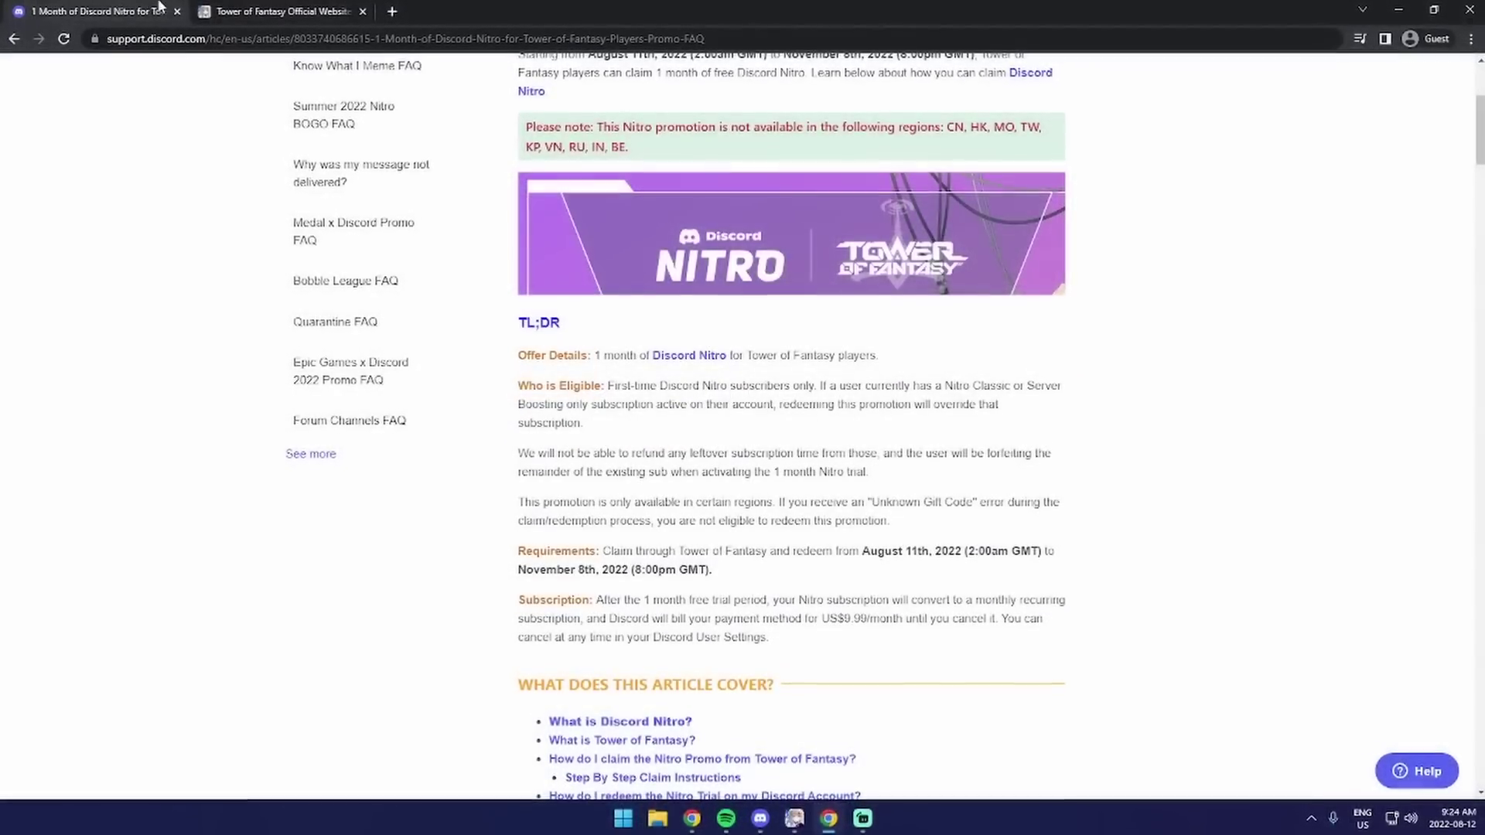
Go to the Tower of Fantasy official website and open new account registration from its login form
{"action": "left_click", "coordinate": [255, 6]}
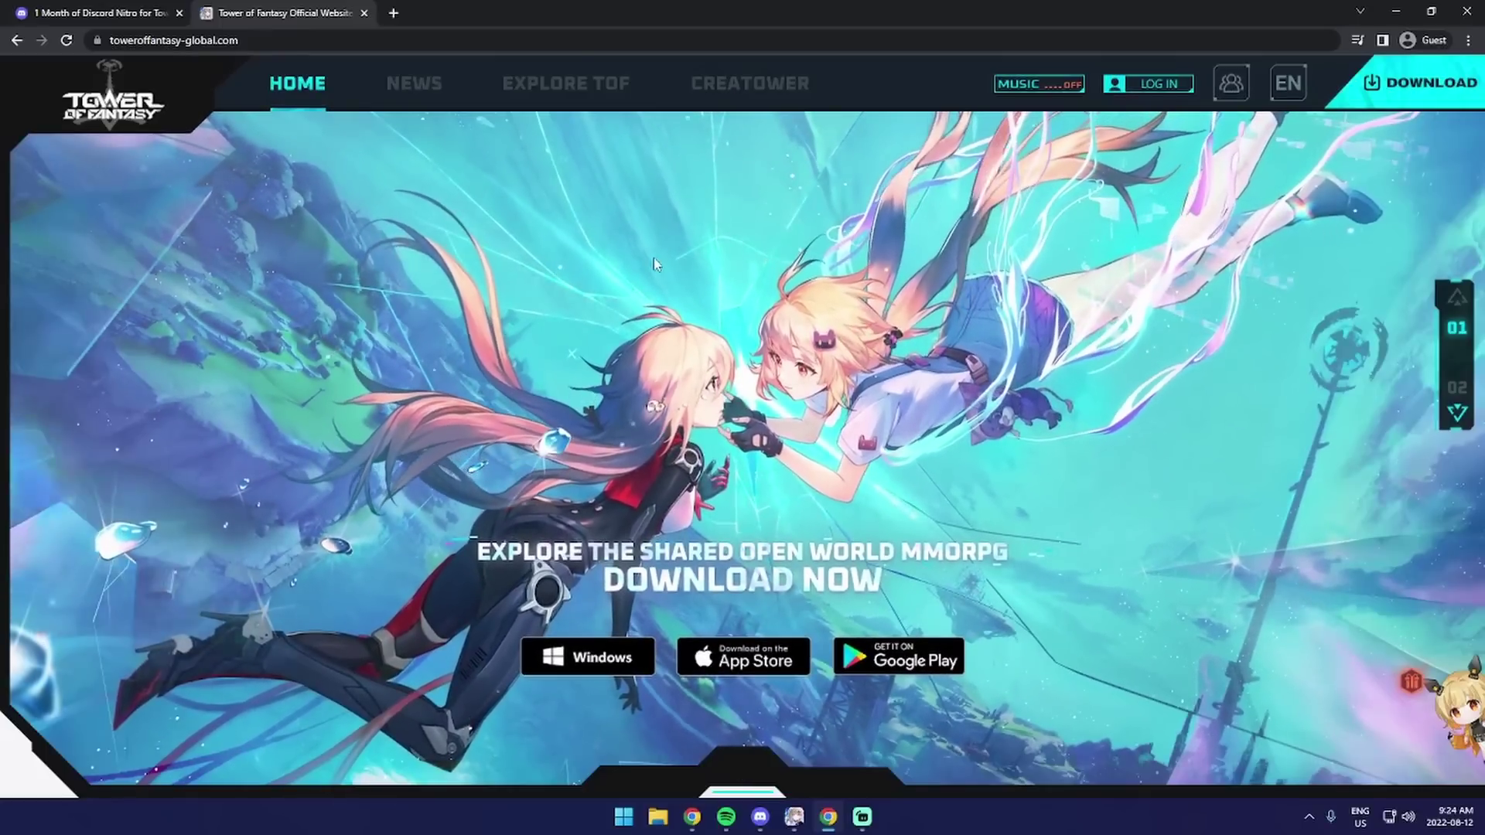
{"action": "mouse_move", "coordinate": [843, 667]}
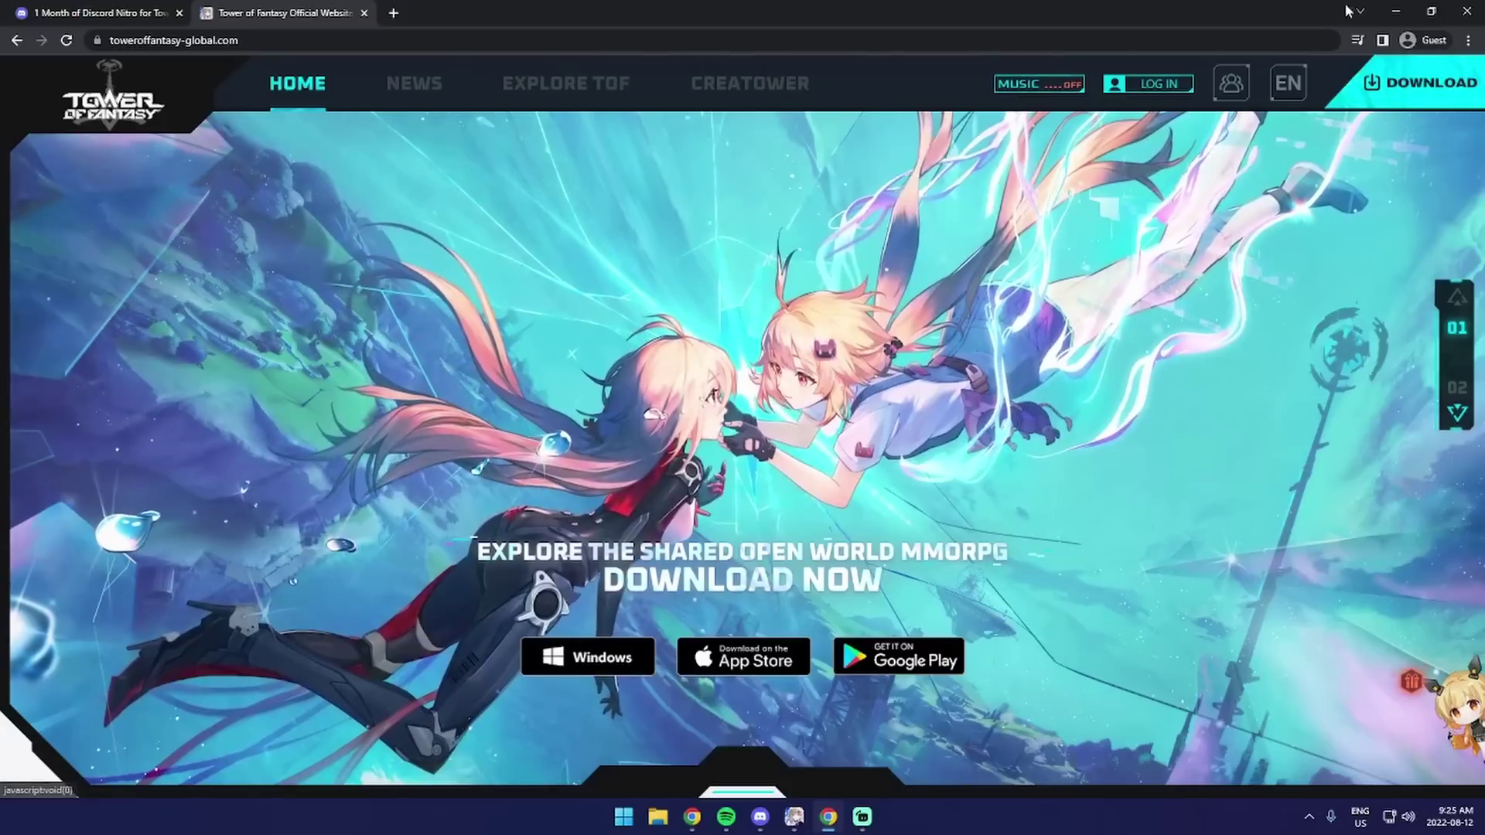
{"action": "left_click", "coordinate": [1137, 86]}
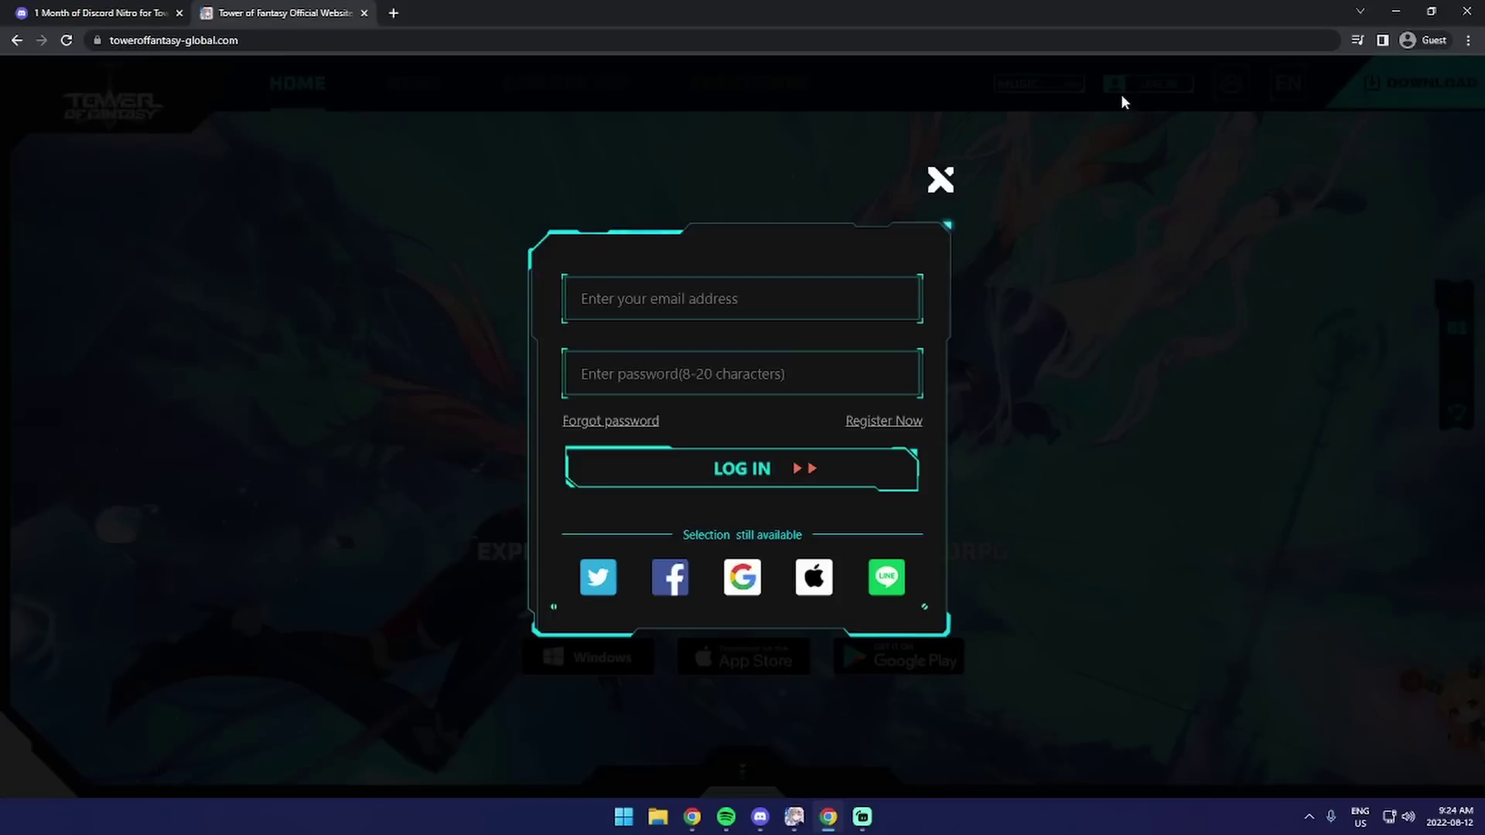
{"action": "left_click", "coordinate": [921, 427]}
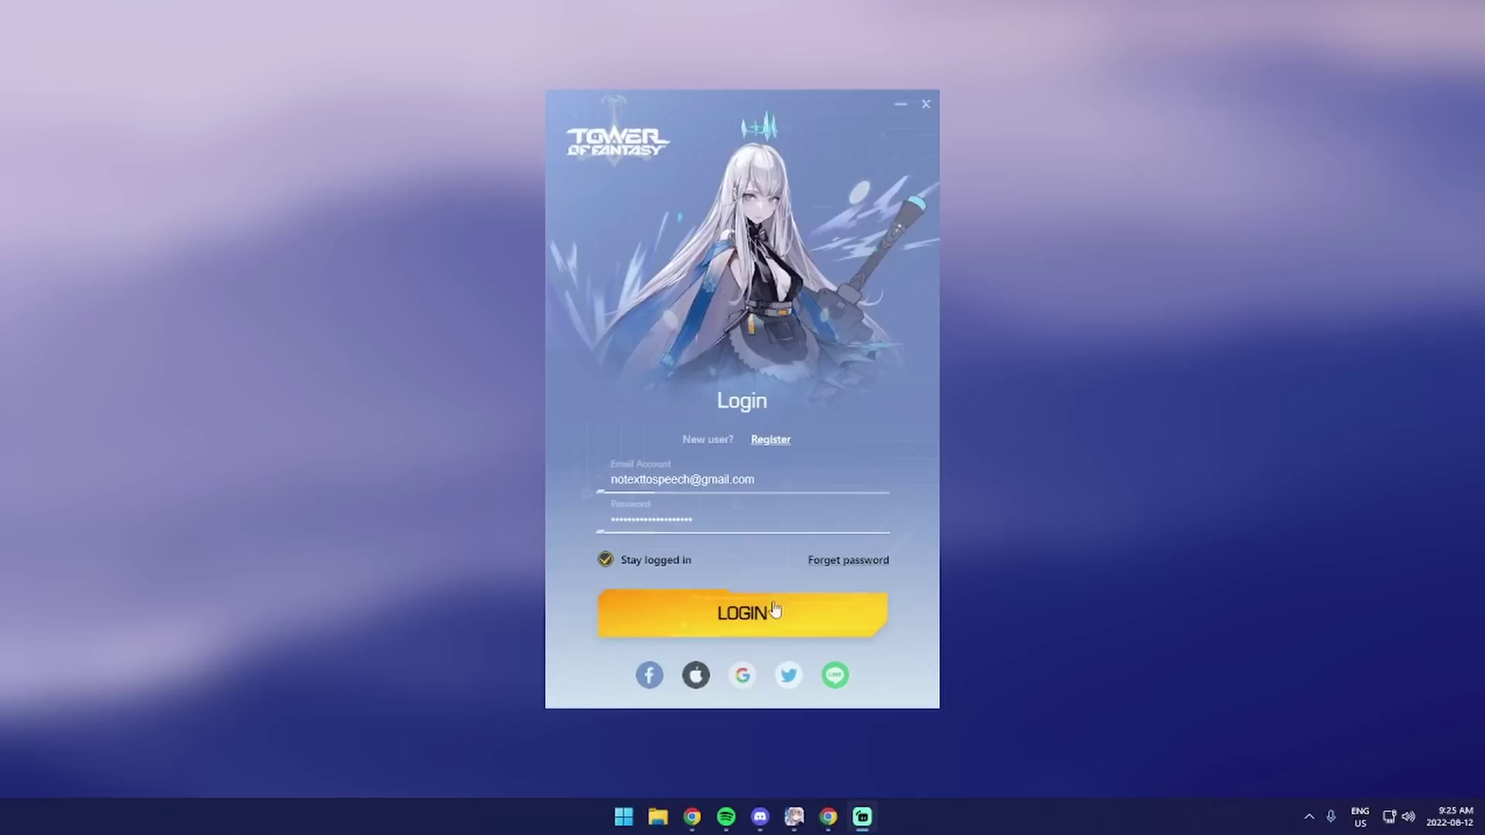
Log in to the Tower of Fantasy launcher, accepting the privacy policy and user agreement, and start the game download
{"action": "left_click", "coordinate": [703, 633]}
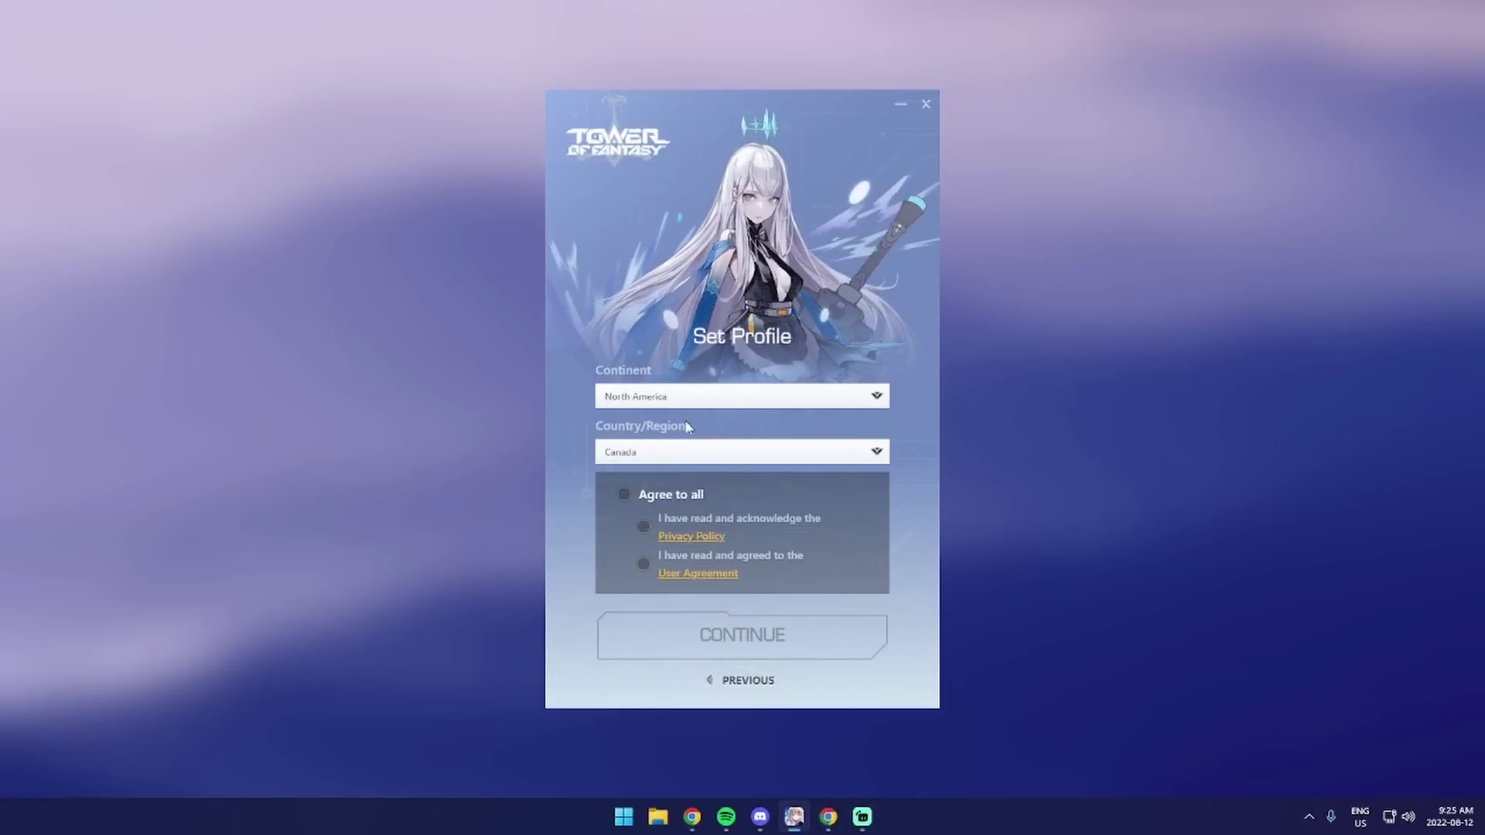
{"action": "left_click", "coordinate": [623, 494]}
{"action": "left_click", "coordinate": [731, 633]}
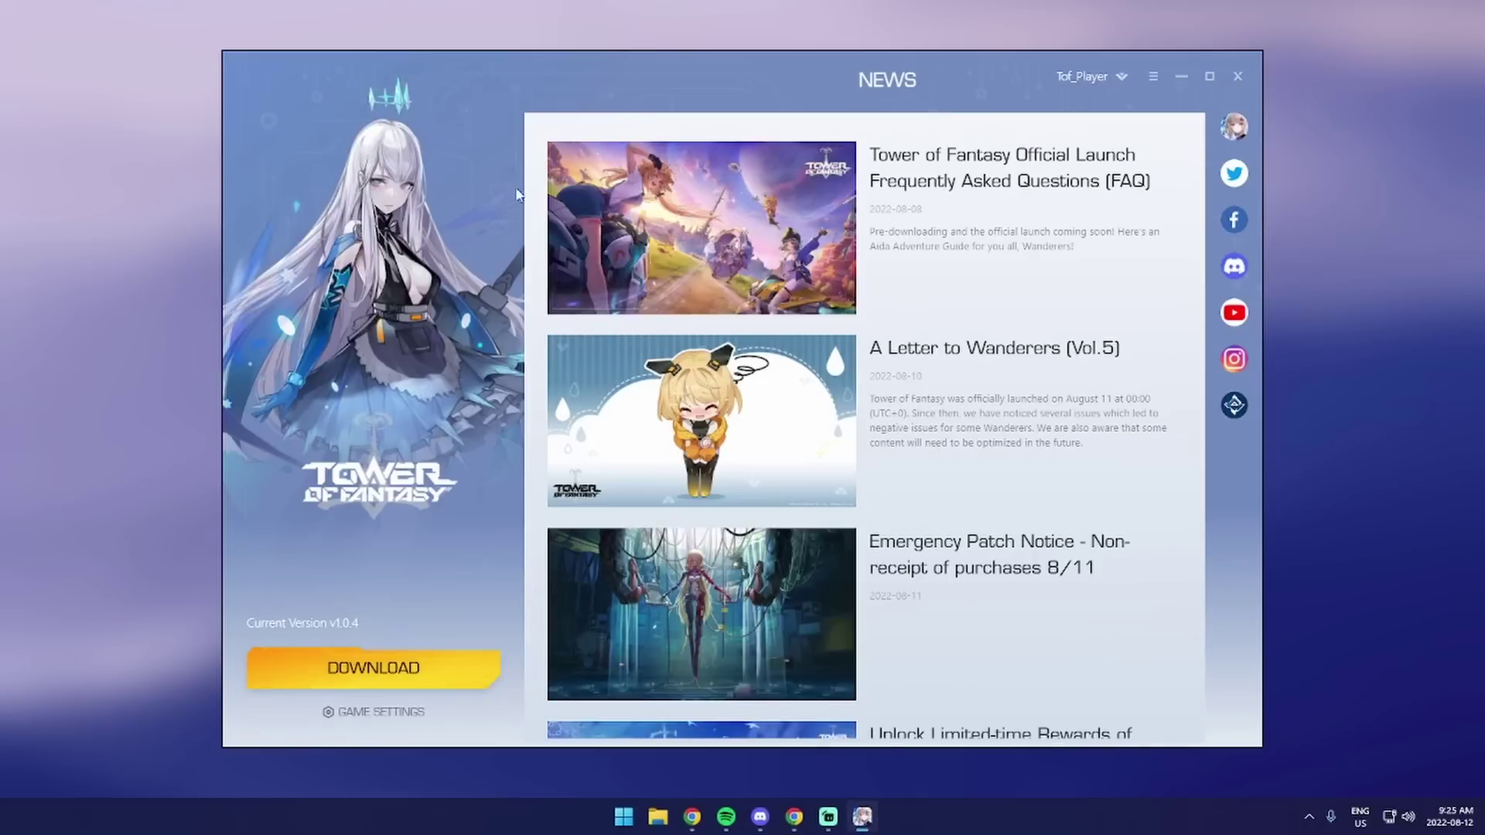
{"action": "left_click", "coordinate": [396, 665]}
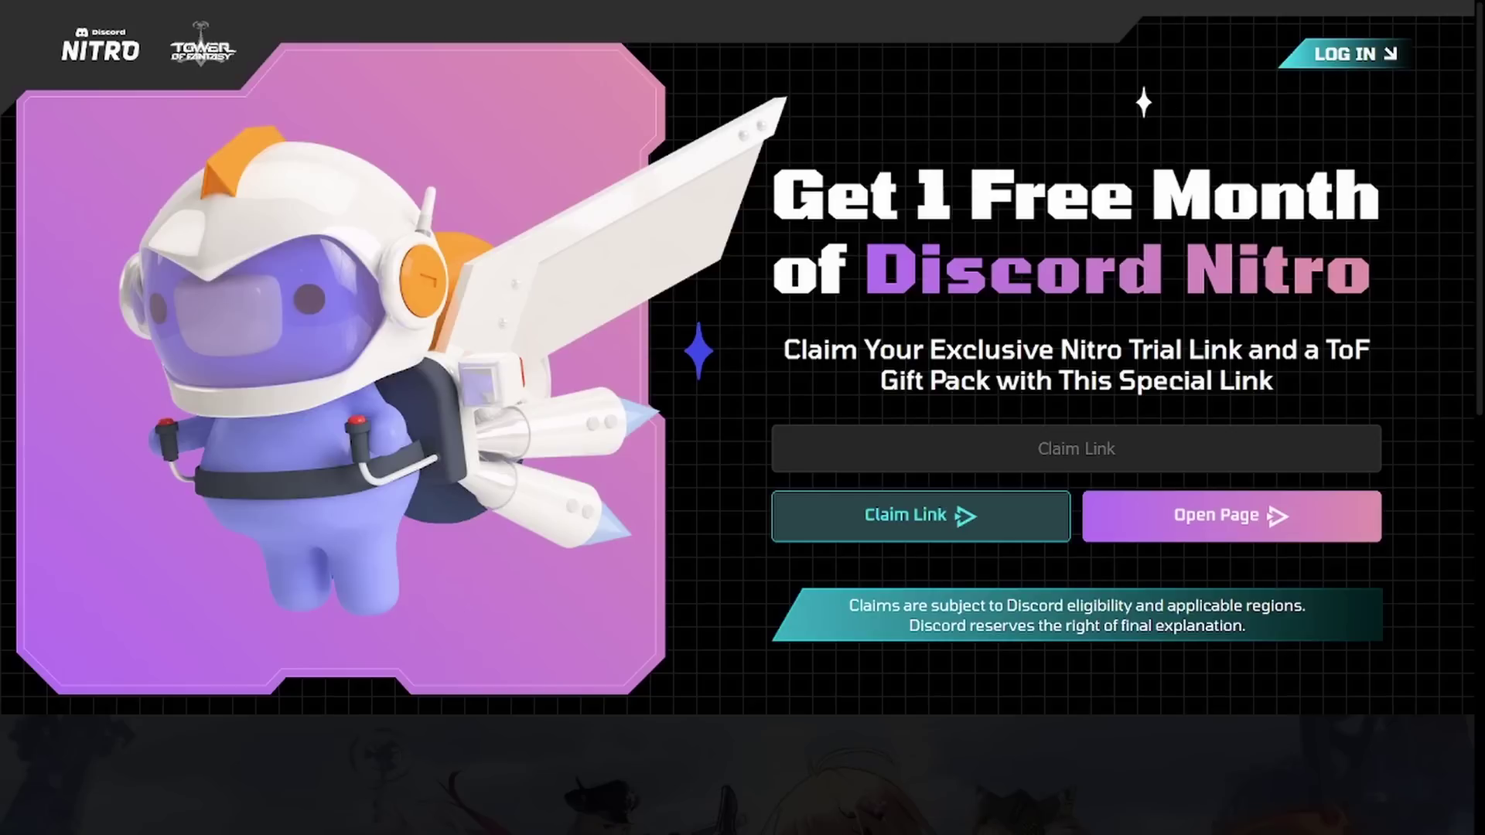
Claim the free Discord Nitro trial link on the Tower of Fantasy x Discord page and open its redemption page
{"action": "left_click", "coordinate": [943, 524]}
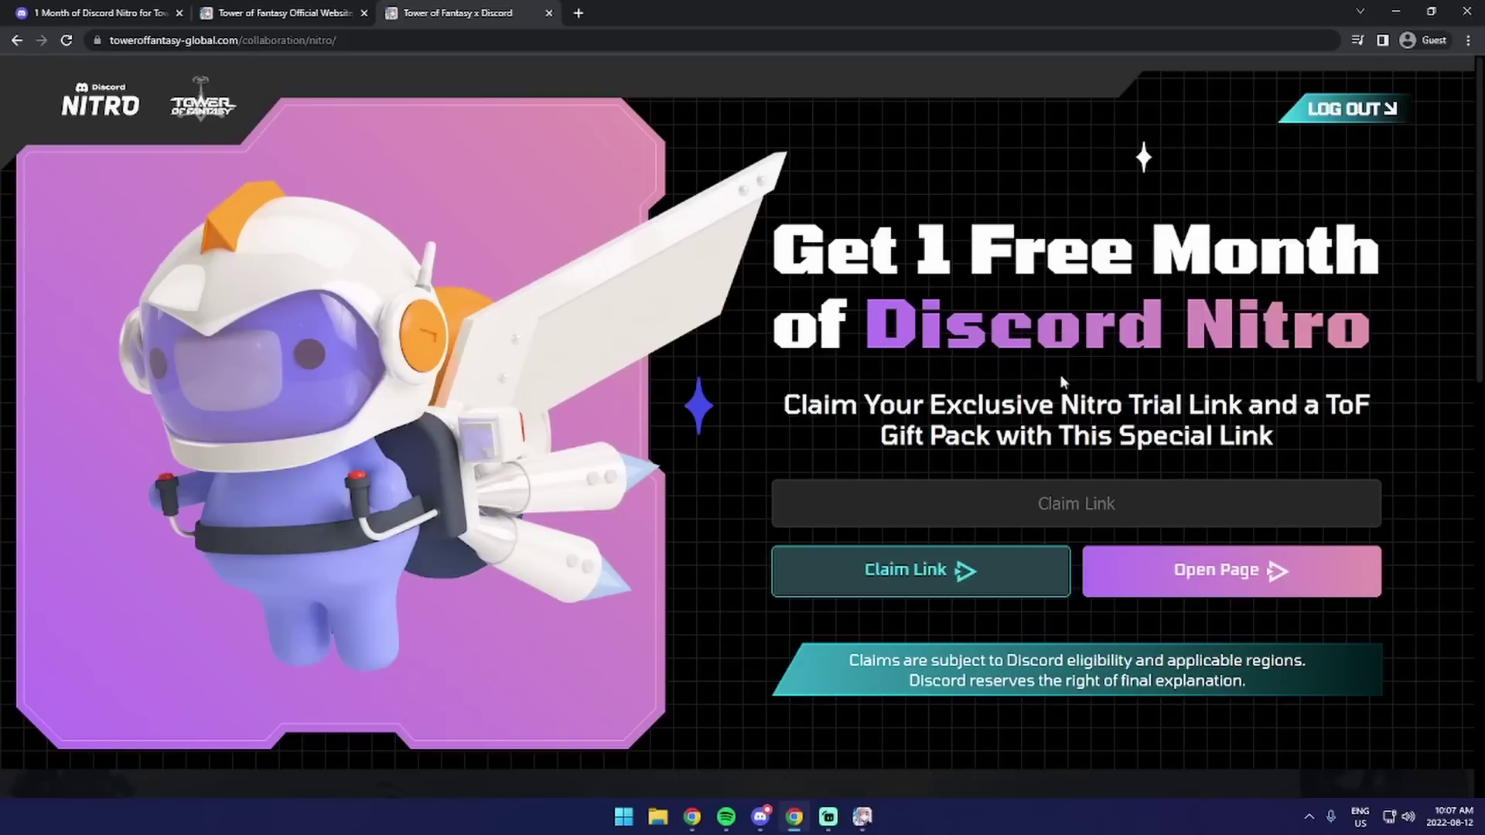
{"action": "left_click", "coordinate": [939, 586]}
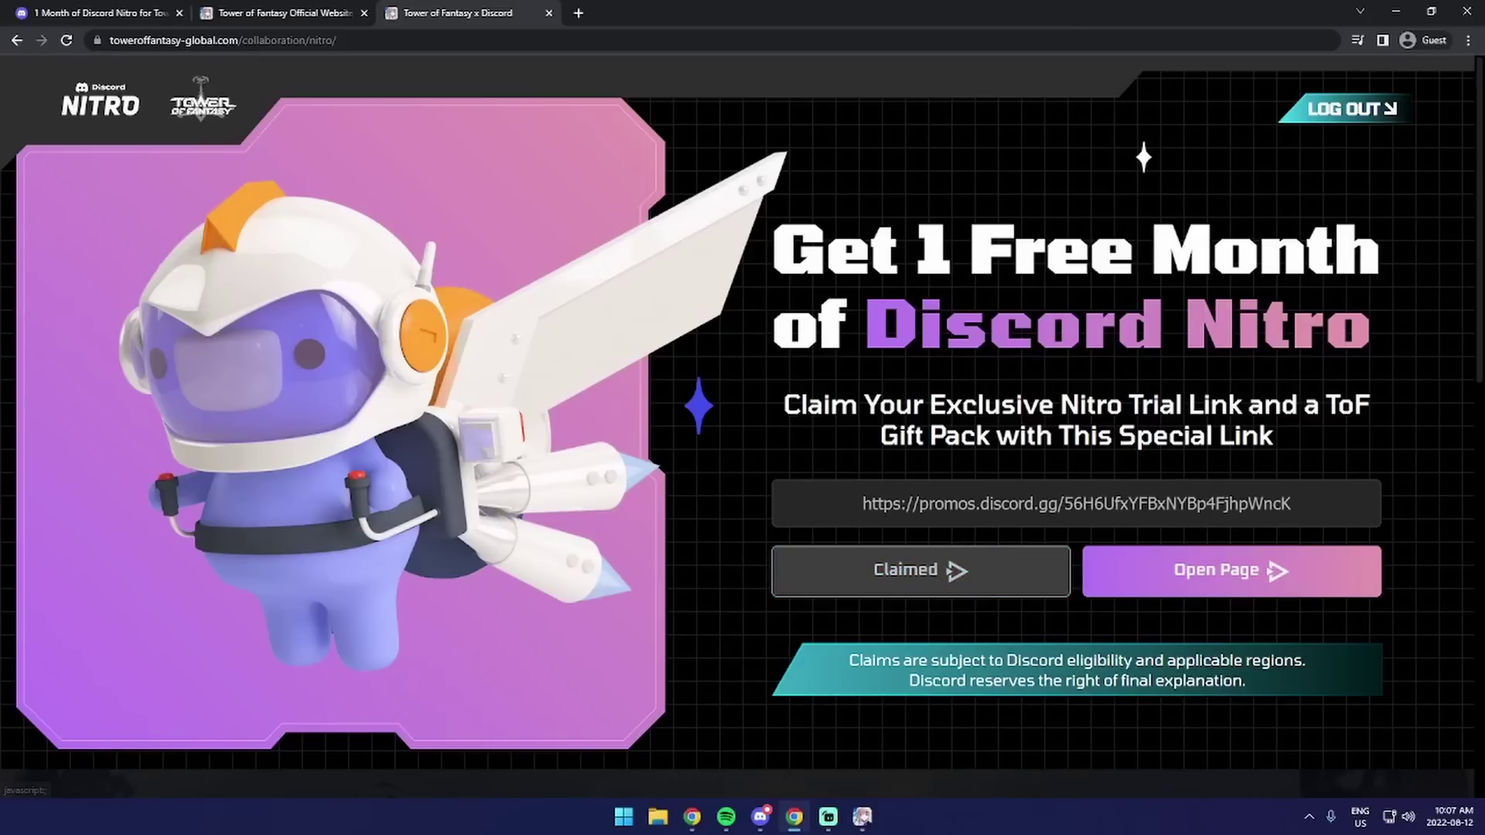
{"action": "left_click_drag", "start_coordinate": [1292, 504], "coordinate": [861, 504]}
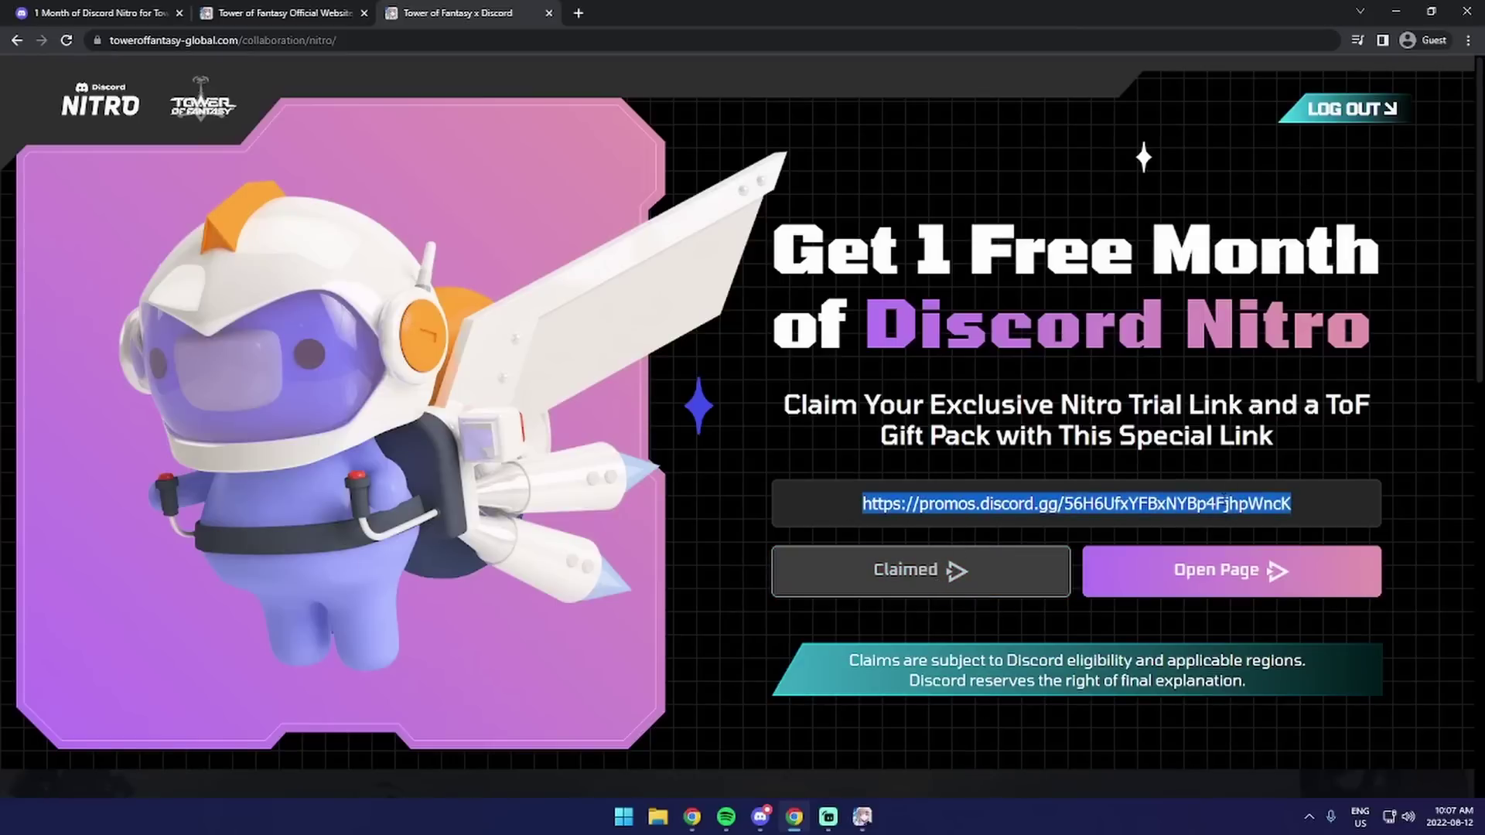
{"action": "left_click", "coordinate": [1170, 567]}
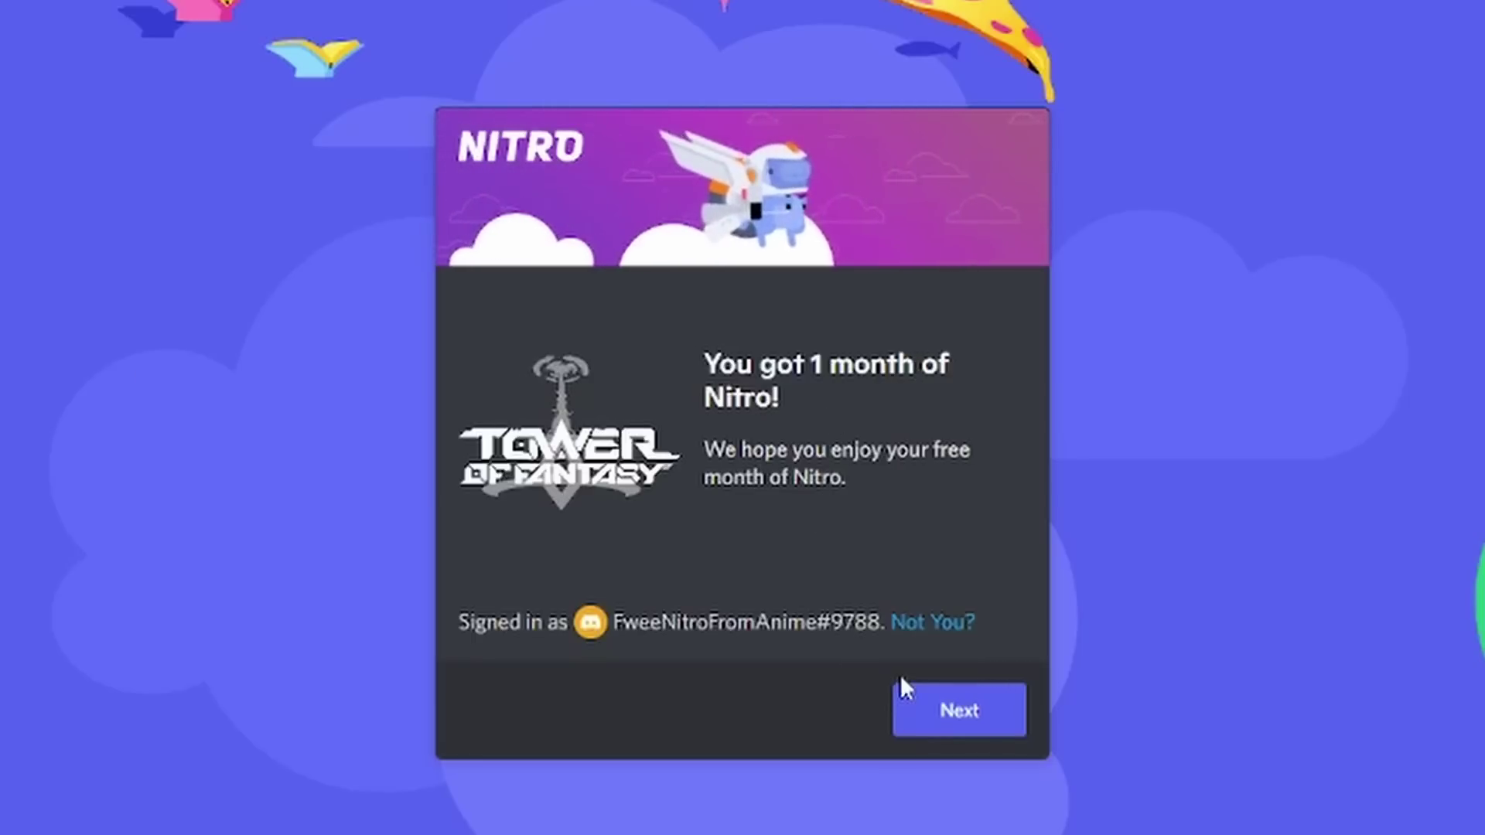
Redeem the one-month Nitro Monthly promotion with a newly added PayPal payment method and the Discord terms accepted
{"action": "left_click", "coordinate": [956, 713]}
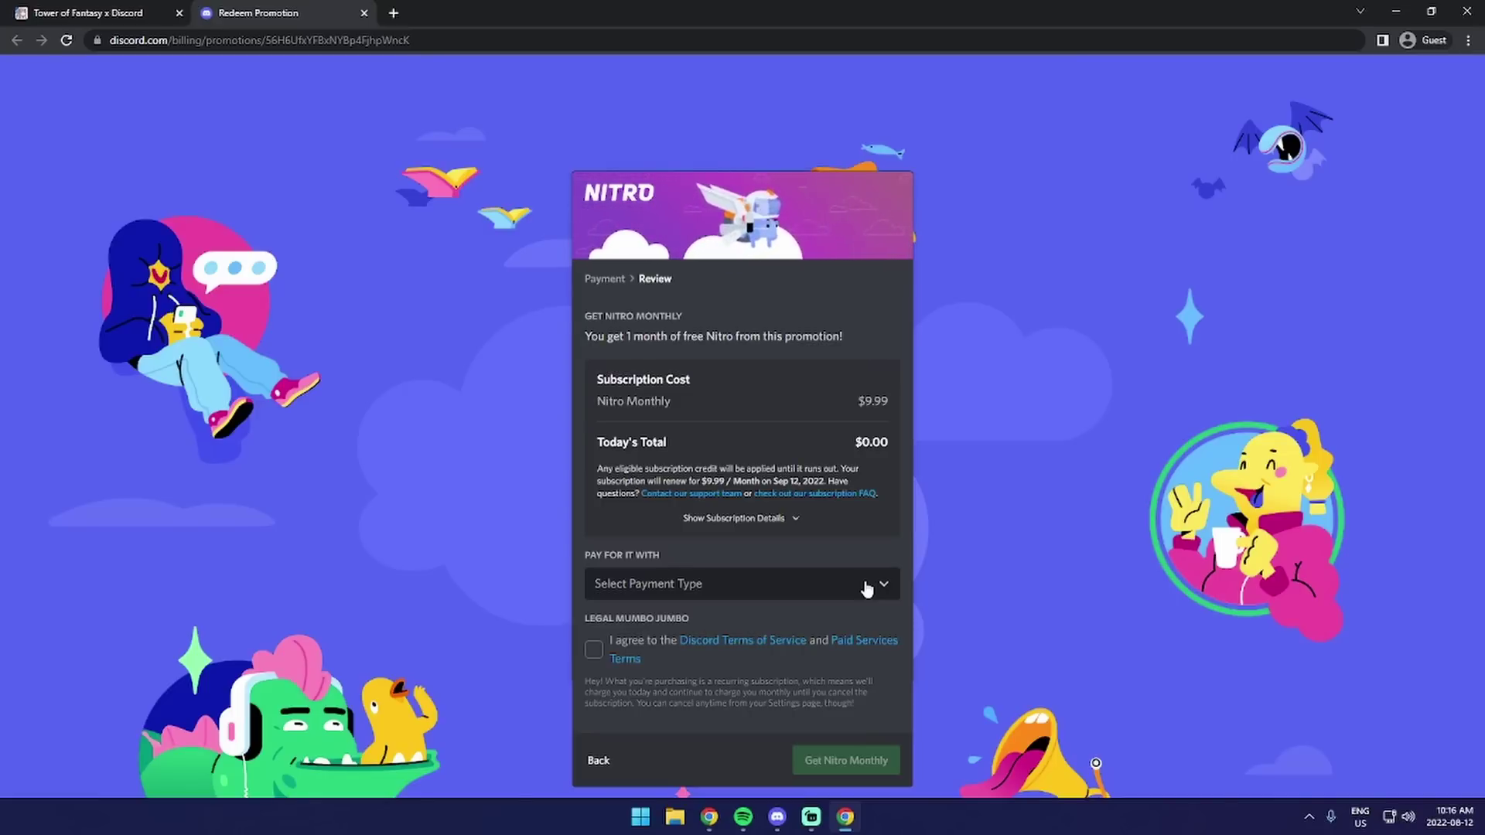
{"action": "left_click", "coordinate": [866, 591]}
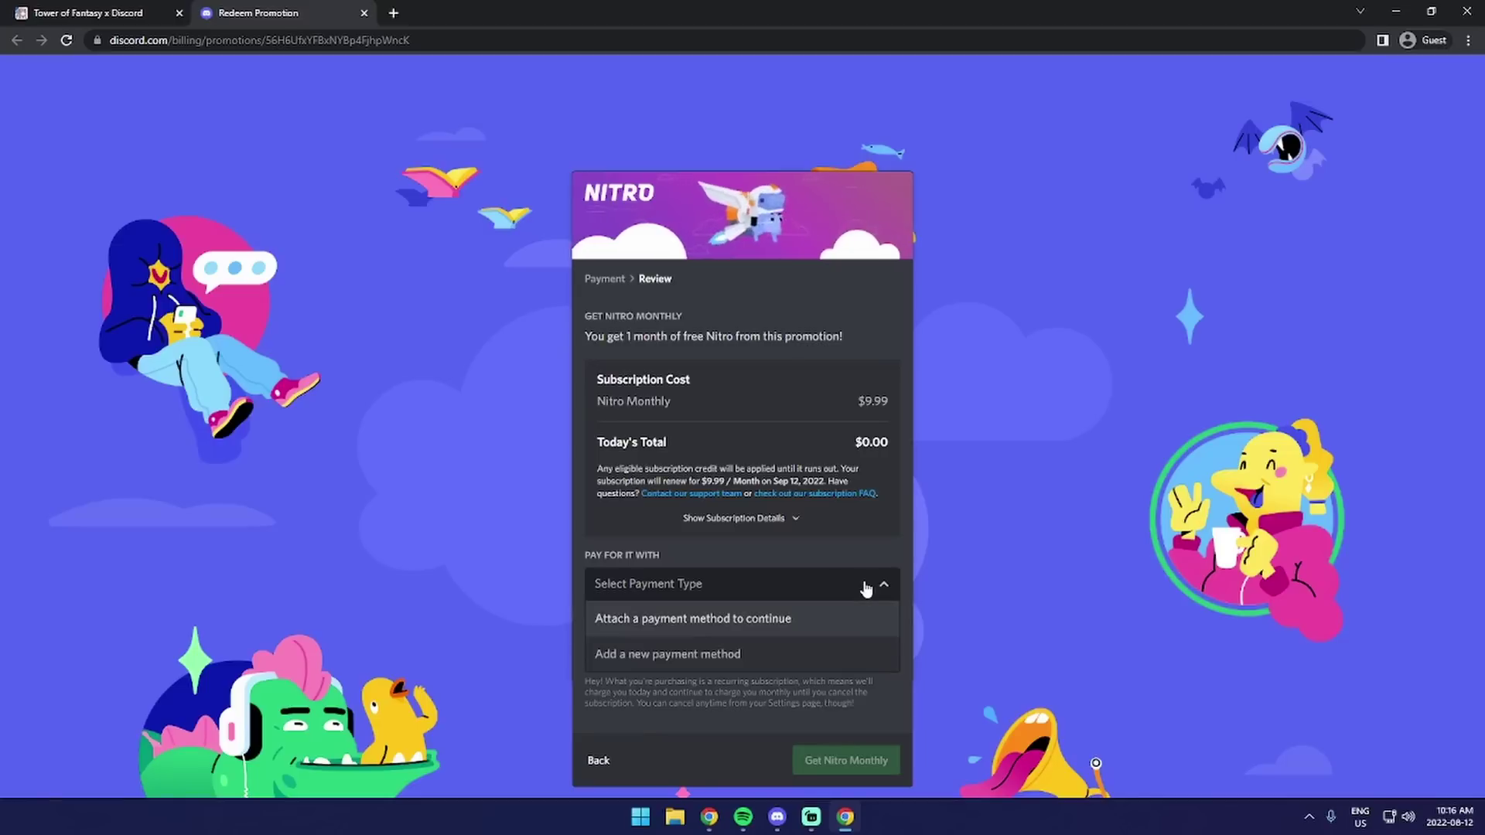
{"action": "left_click", "coordinate": [663, 624]}
{"action": "left_click", "coordinate": [638, 594]}
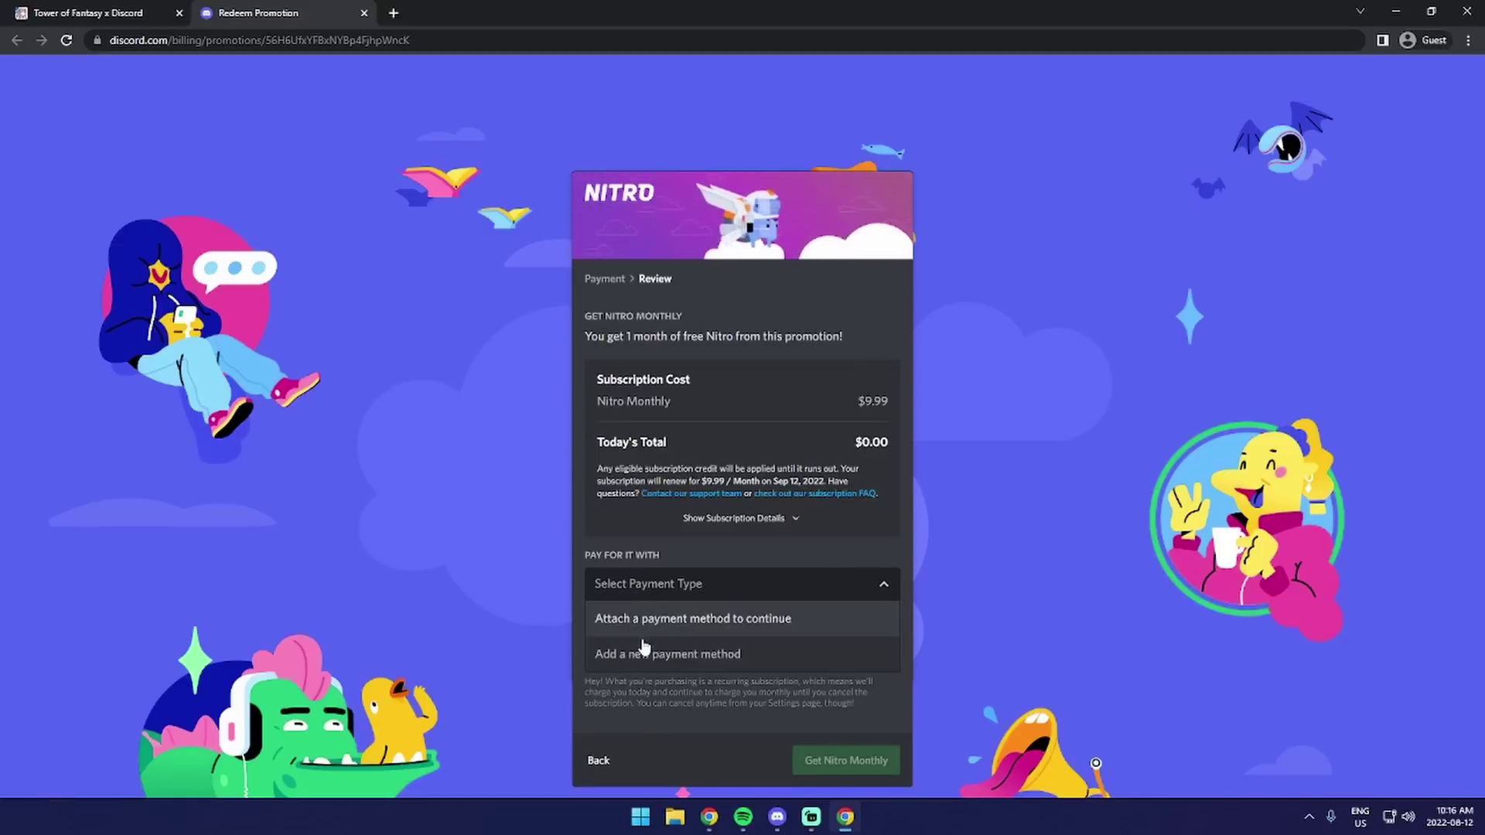
{"action": "left_click", "coordinate": [665, 654]}
{"action": "left_click", "coordinate": [747, 453]}
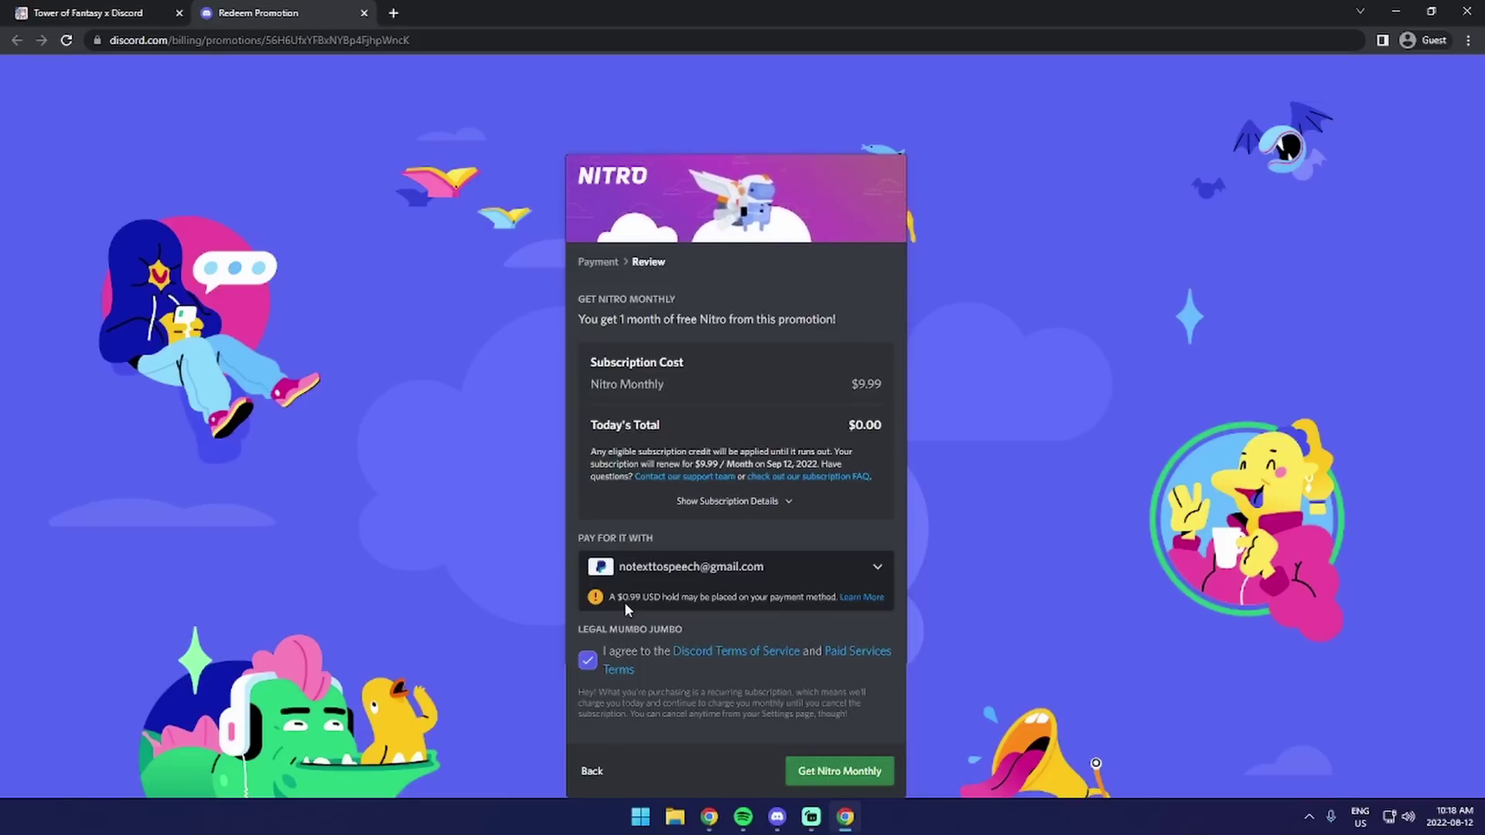
{"action": "left_click", "coordinate": [820, 765]}
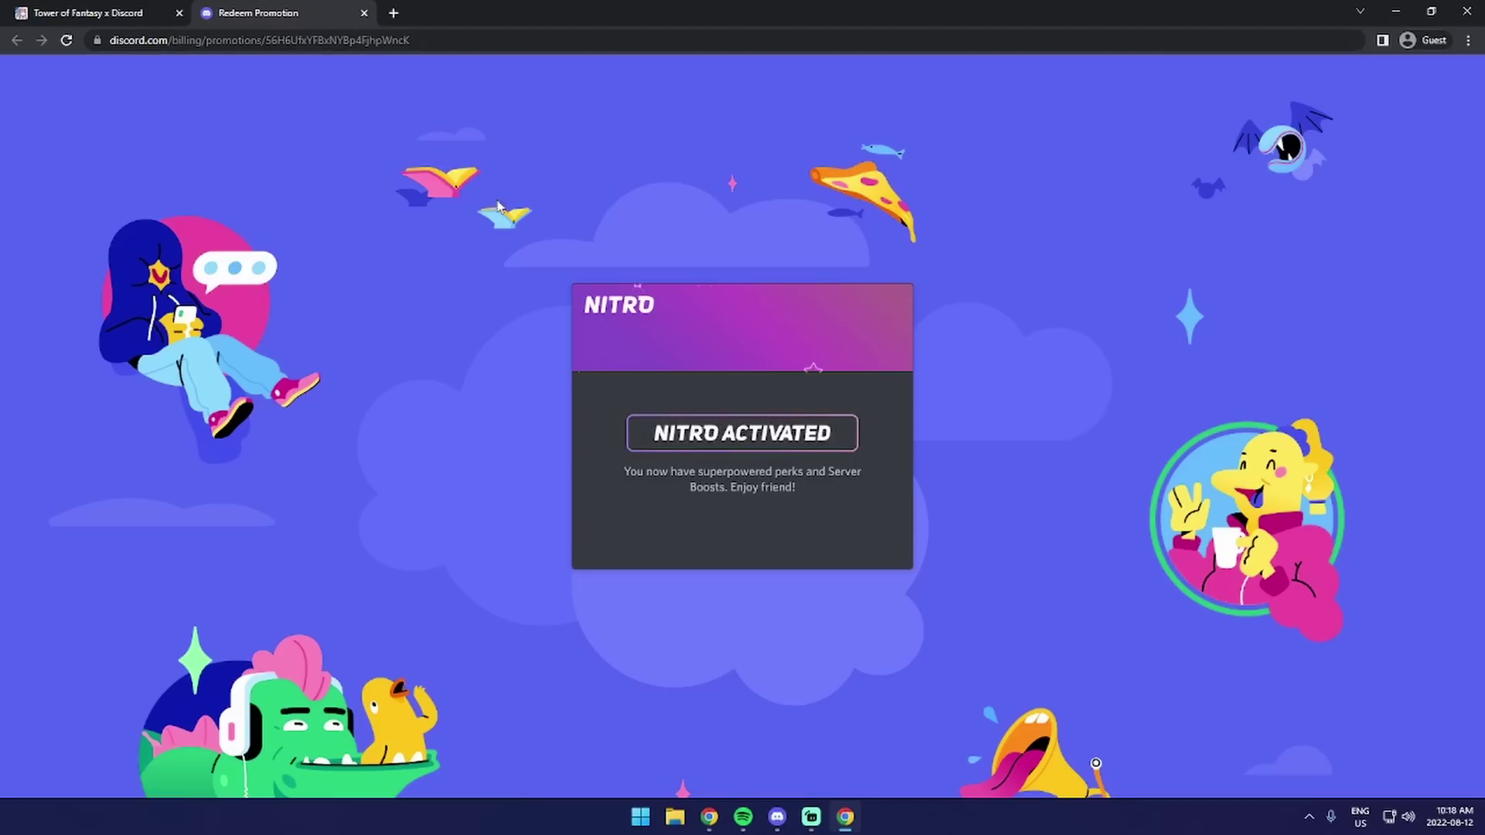
Go to discord.com and open the Subscriptions page in the user settings
{"action": "left_click", "coordinate": [391, 39]}
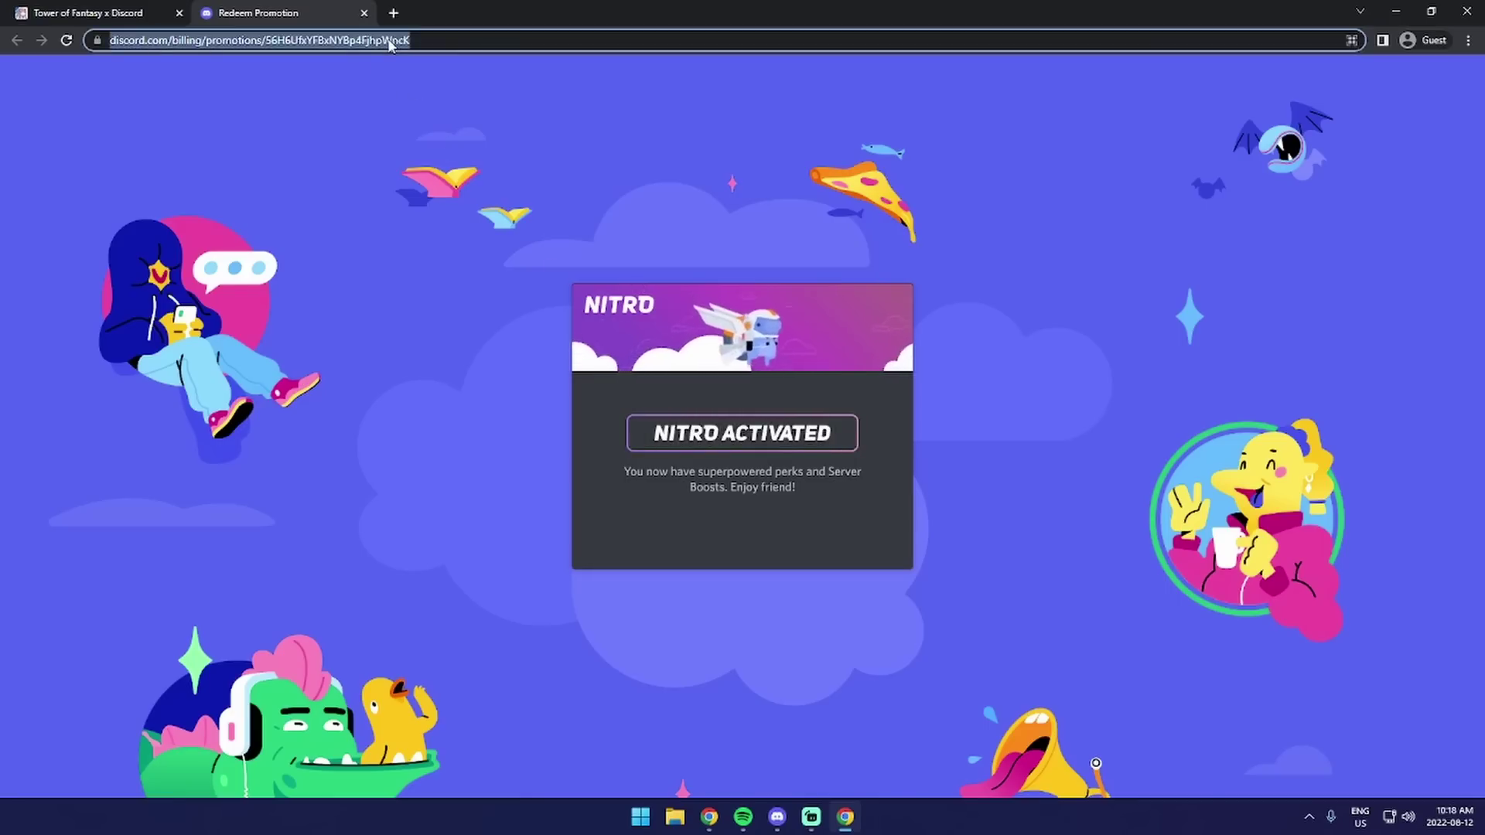
{"action": "type", "text": "discord.com"}
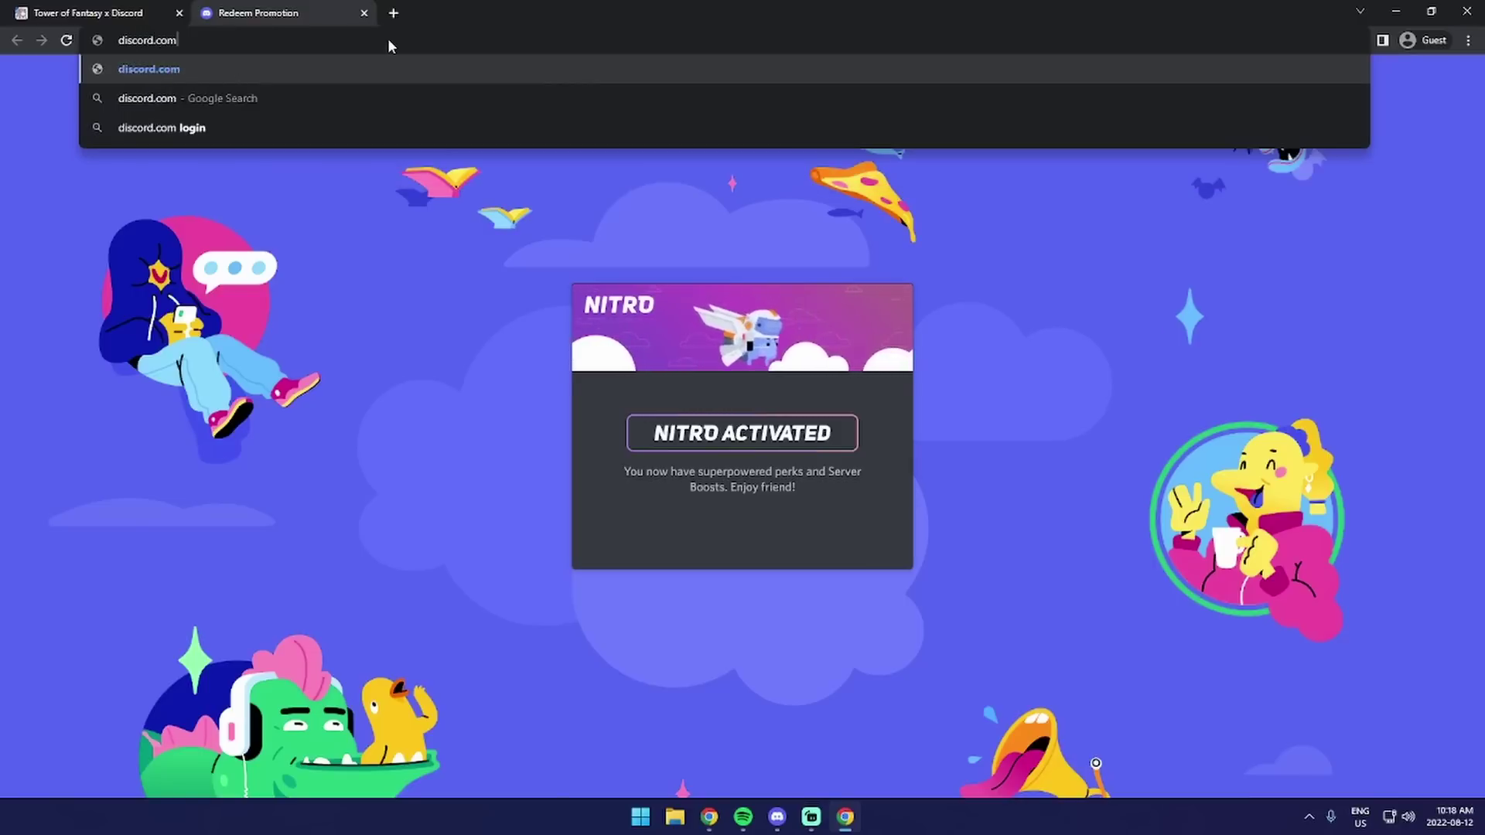
{"action": "key", "text": "Return"}
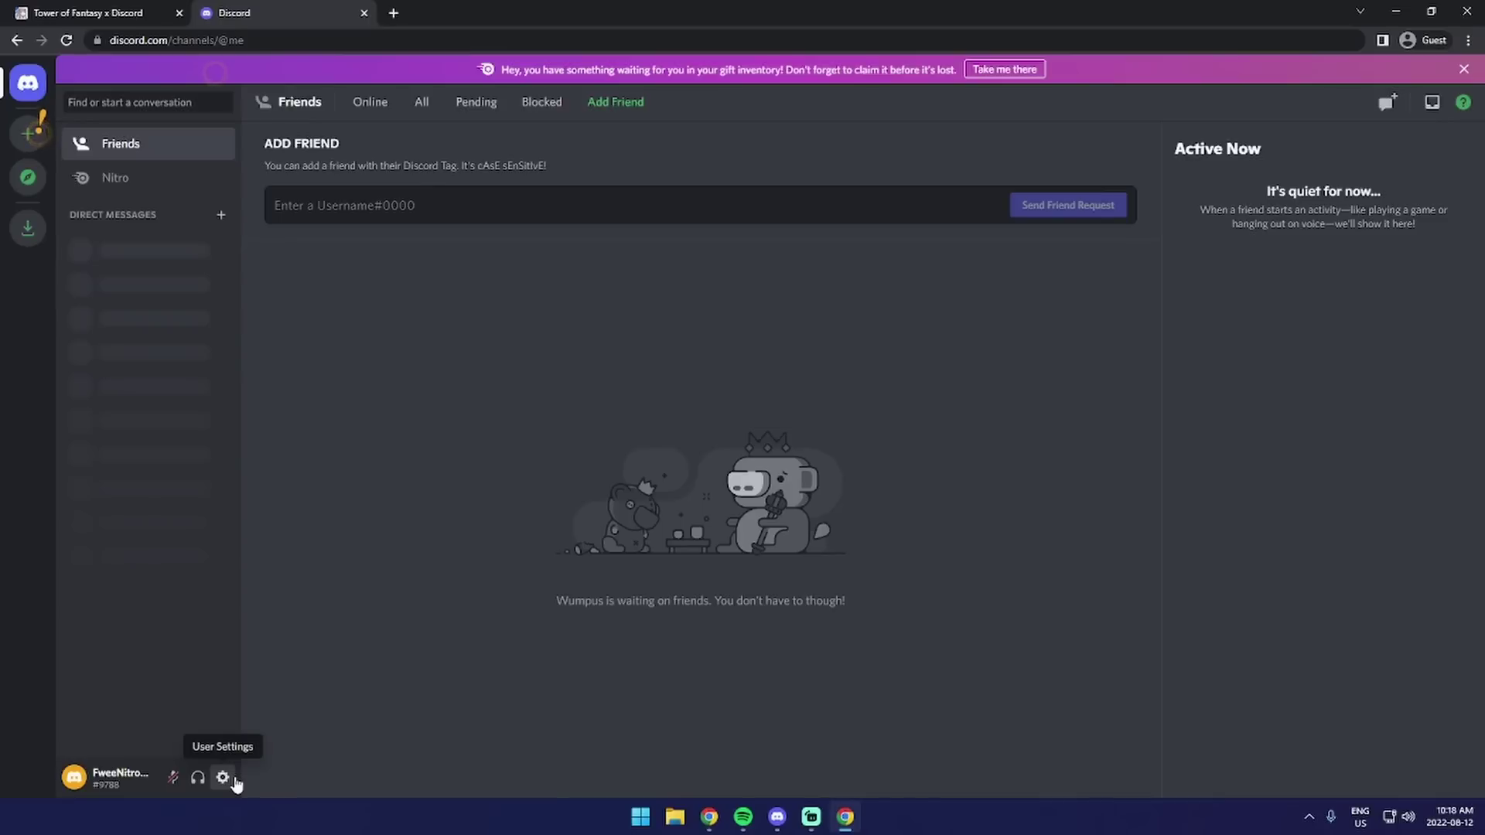
{"action": "left_click", "coordinate": [223, 777]}
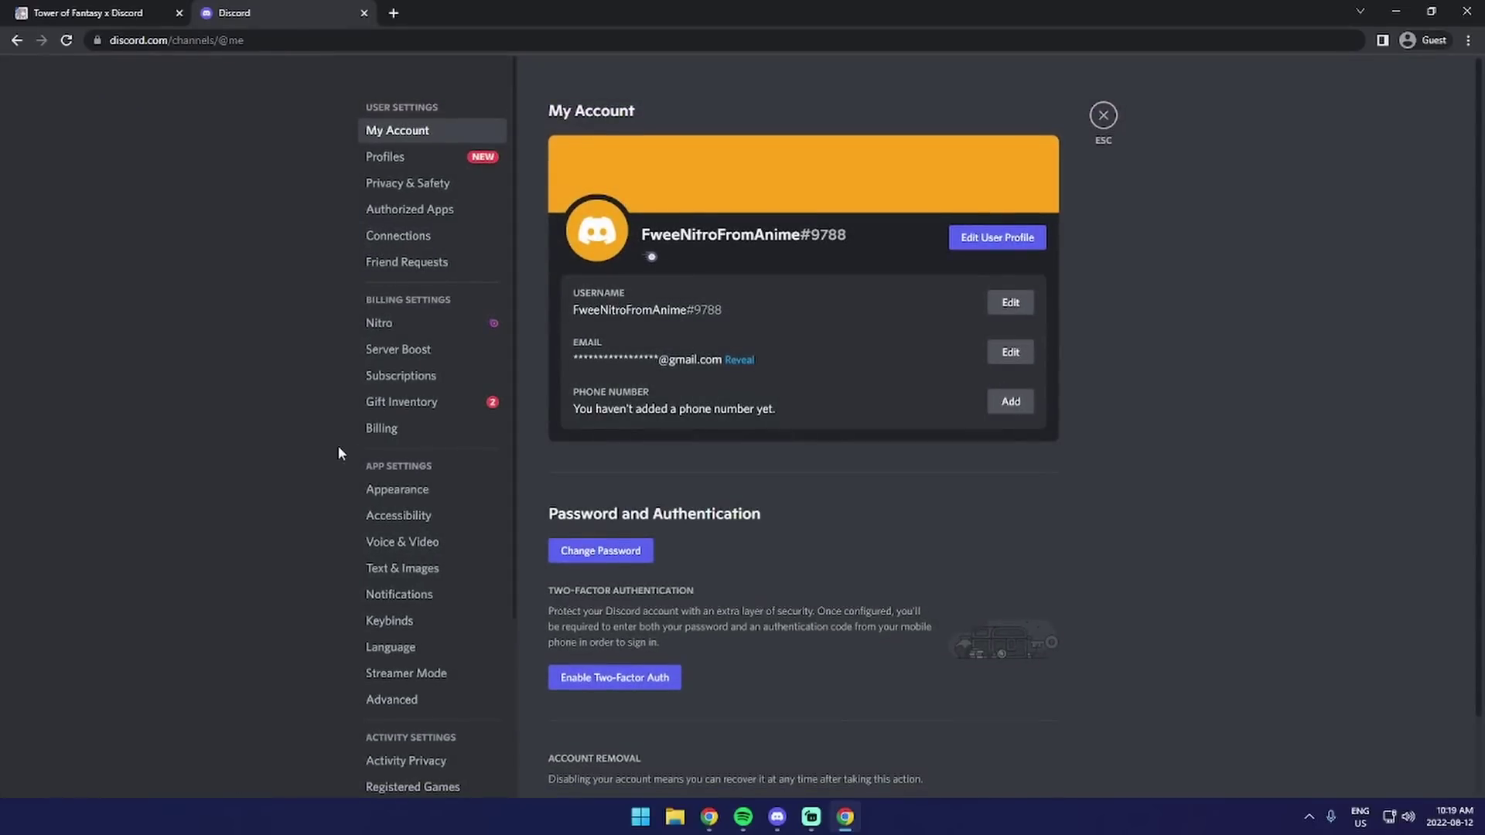
{"action": "left_click", "coordinate": [398, 375]}
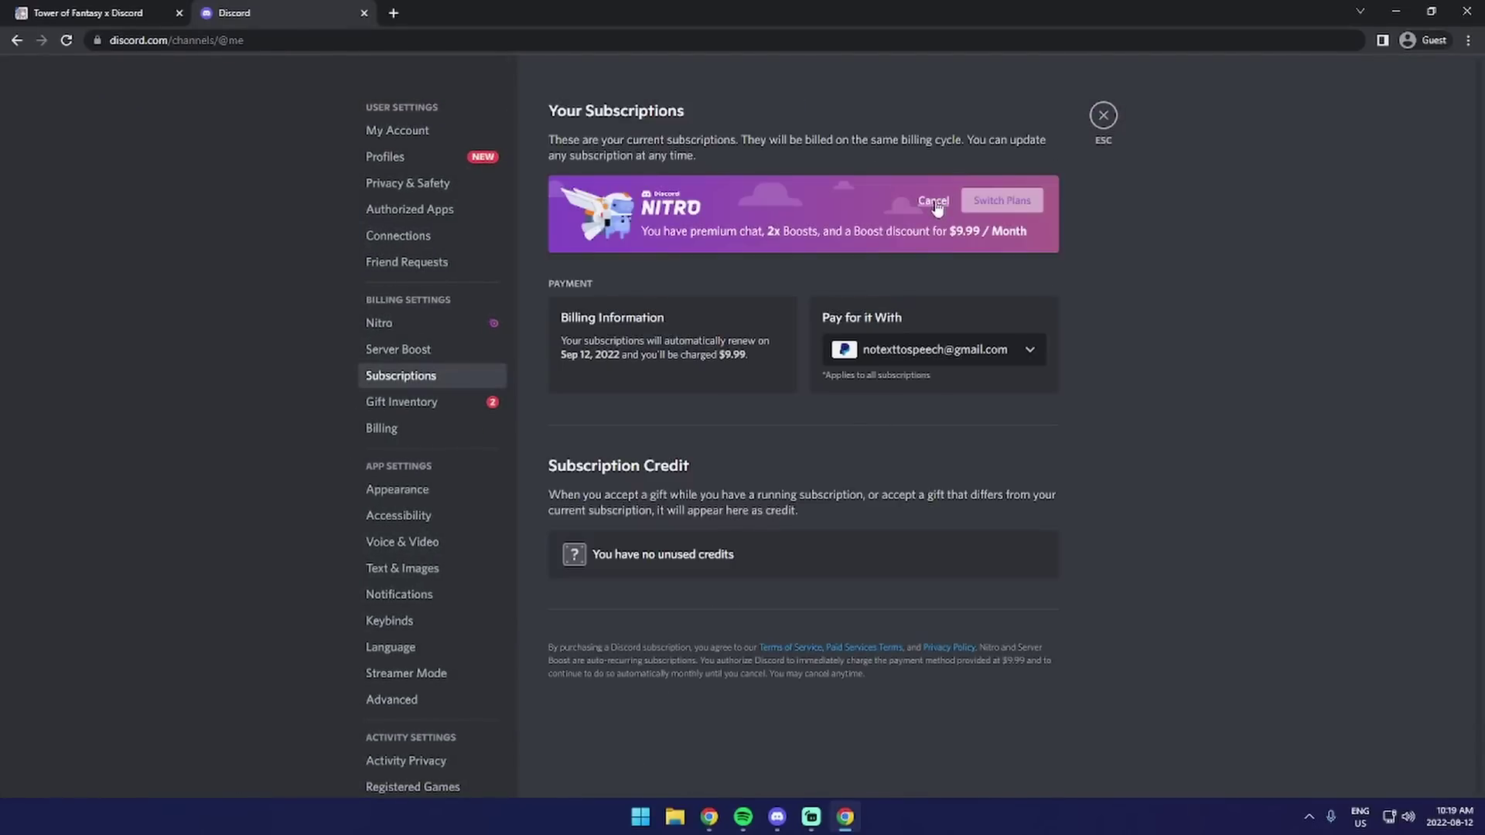
Cancel the Nitro subscription, confirm the cancellation and dismiss the reason survey unanswered
{"action": "left_click", "coordinate": [934, 201]}
{"action": "scroll", "coordinate": [743, 464], "scroll_direction": "down", "scroll_amount": 5}
{"action": "left_click", "coordinate": [863, 679]}
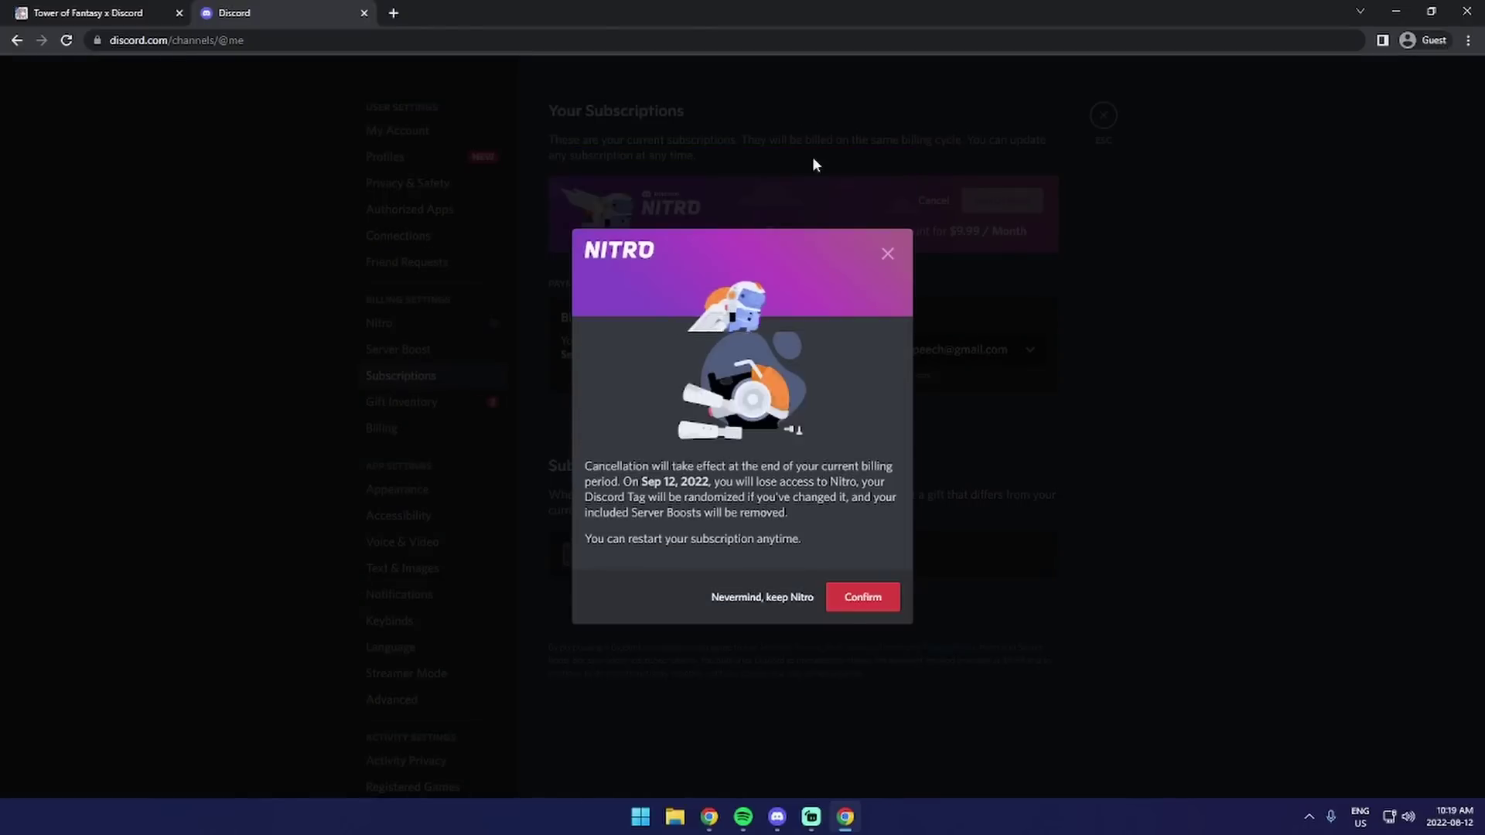
{"action": "left_click", "coordinate": [870, 594]}
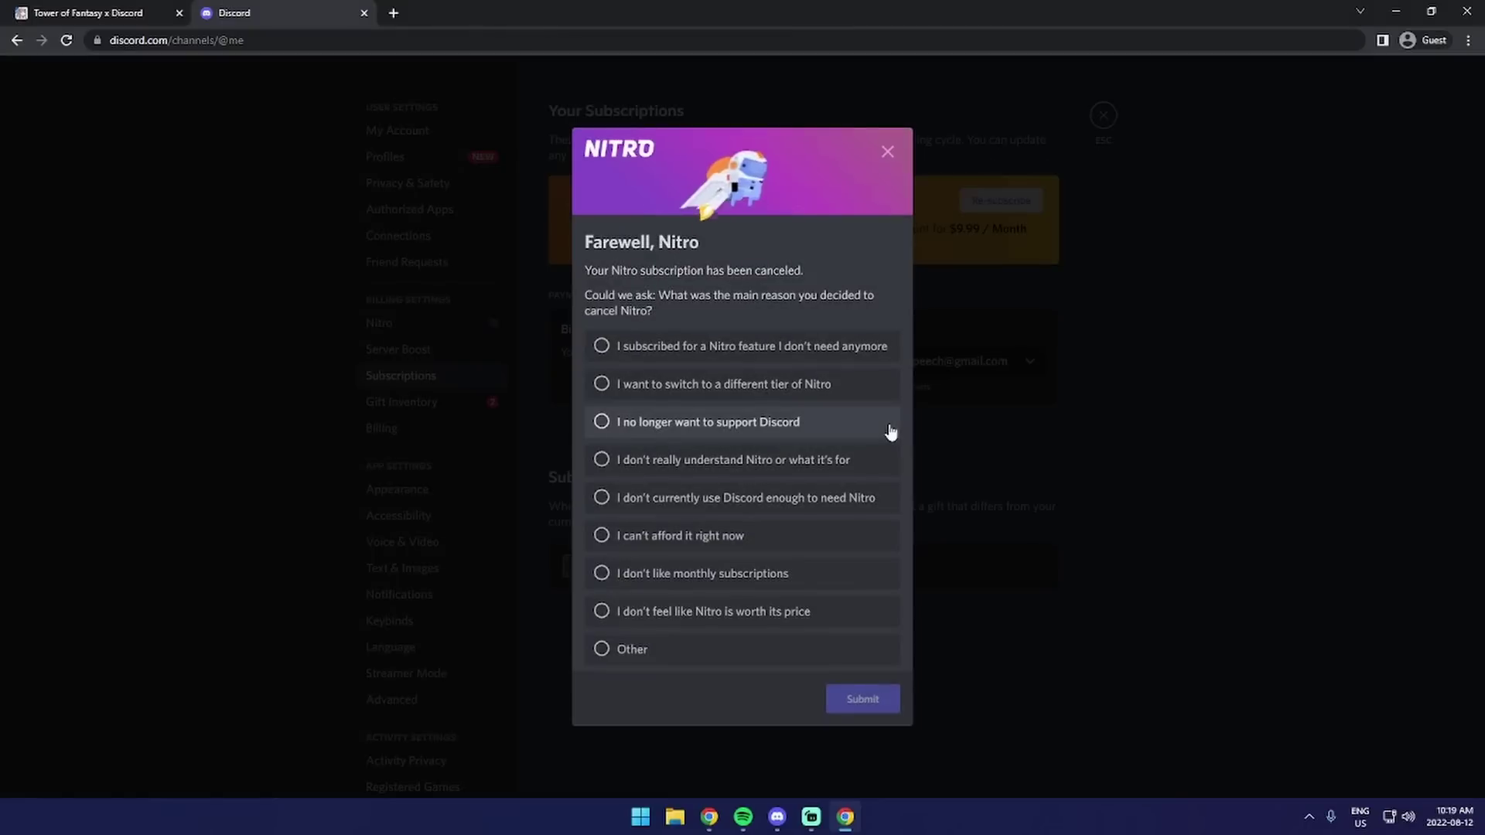
{"action": "left_click", "coordinate": [887, 152]}
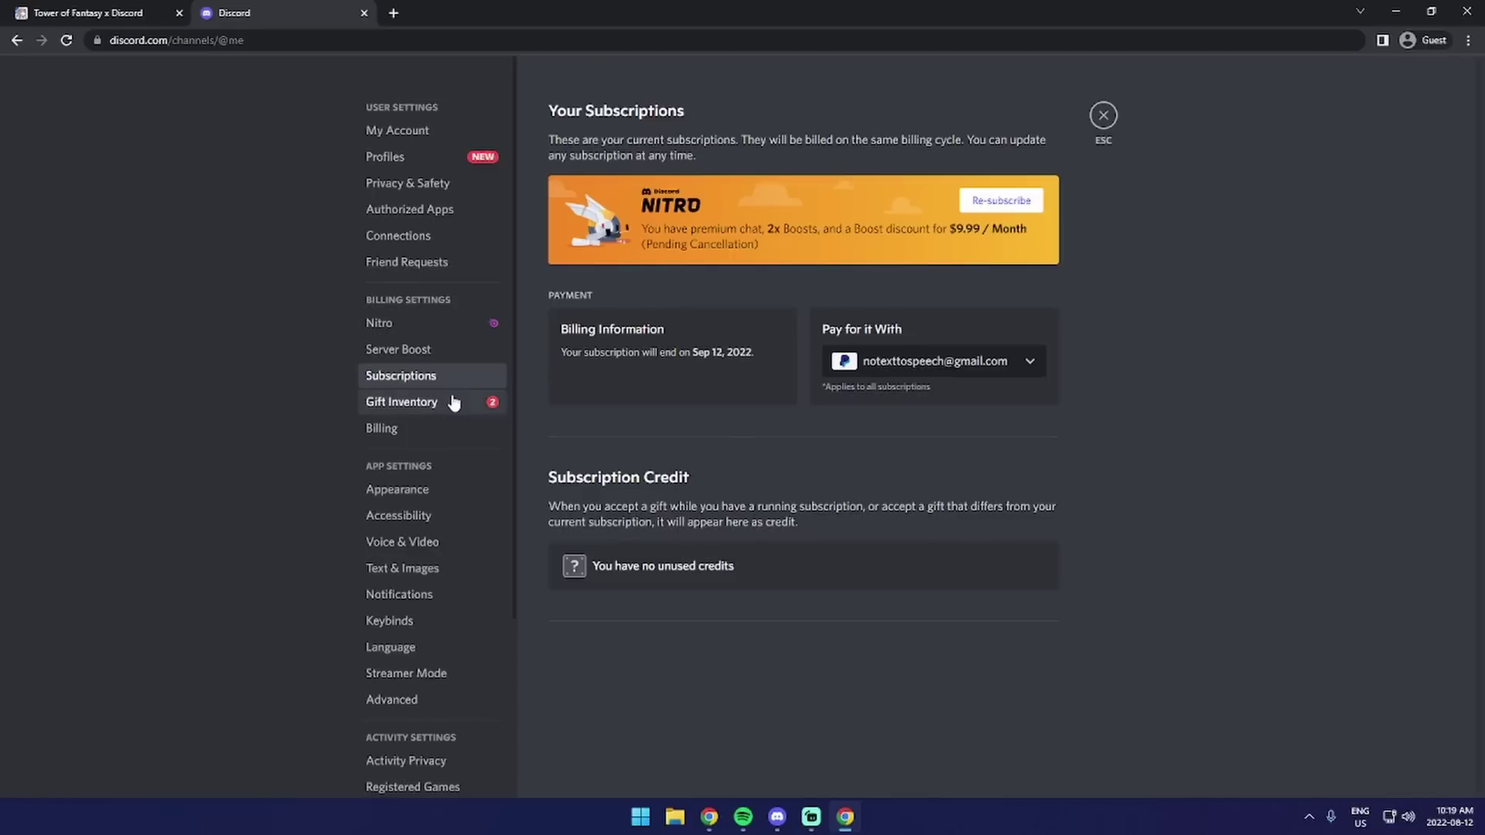
View the claimable gifts in the gift inventory, including the Xbox Game Pass Ultimate (2 months) offer
{"action": "left_click", "coordinate": [479, 401]}
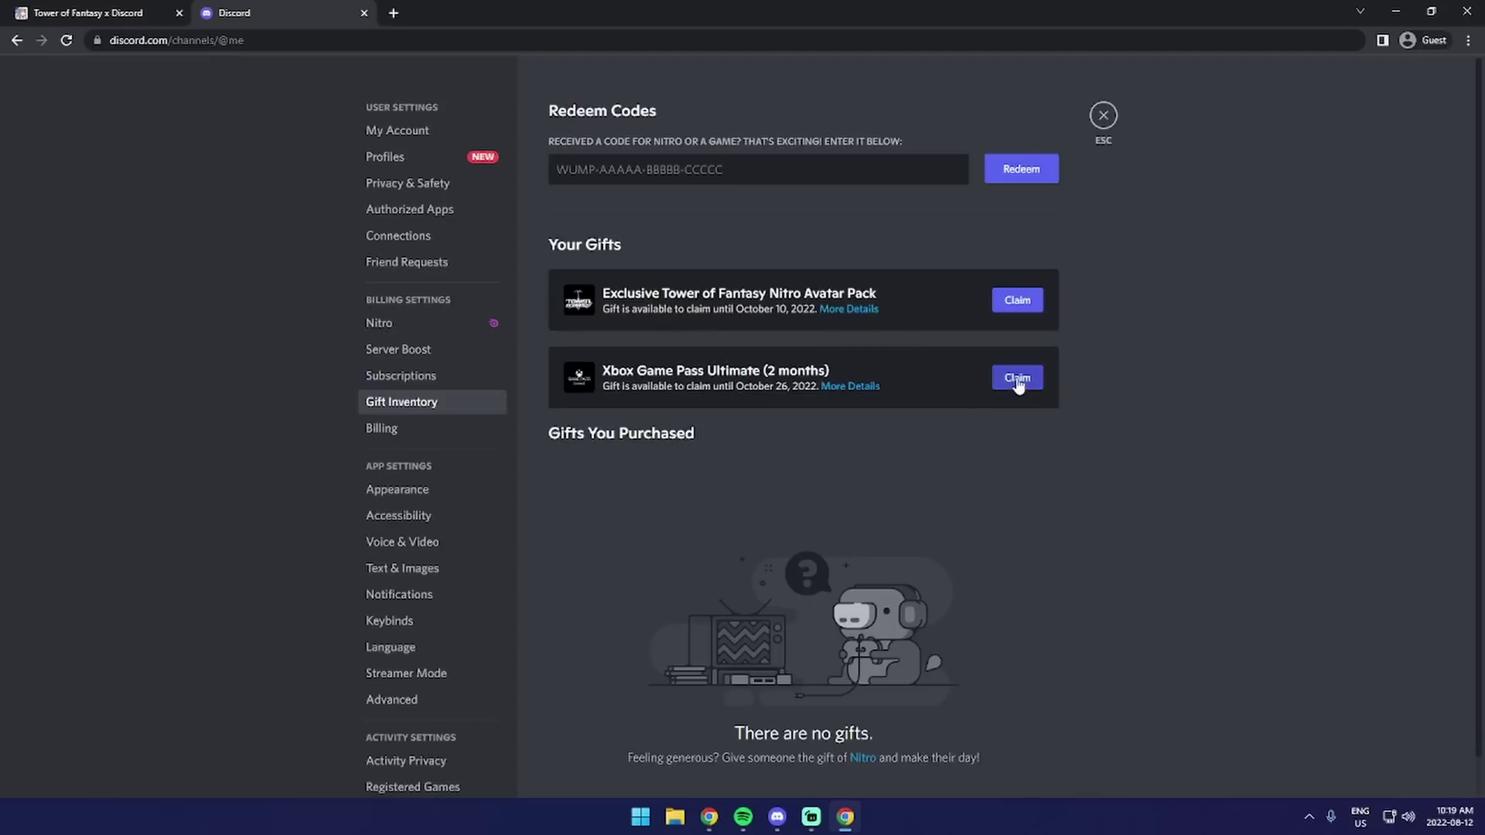
{"action": "left_click", "coordinate": [1018, 382]}
Set the user profile banner to a GIF from the "excited" results and save the profile changes
{"action": "left_click", "coordinate": [397, 130]}
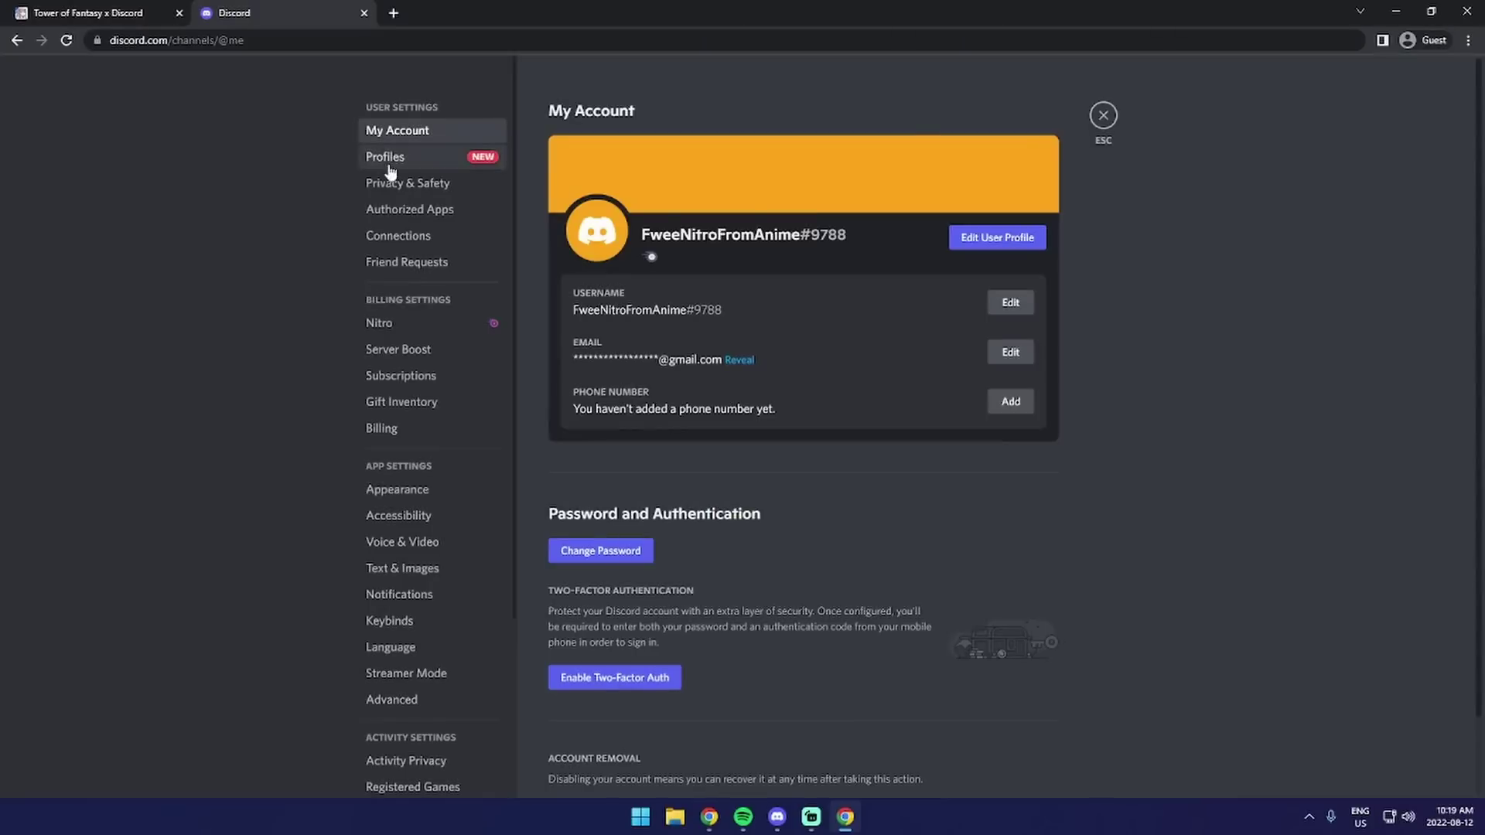
{"action": "left_click", "coordinate": [386, 156]}
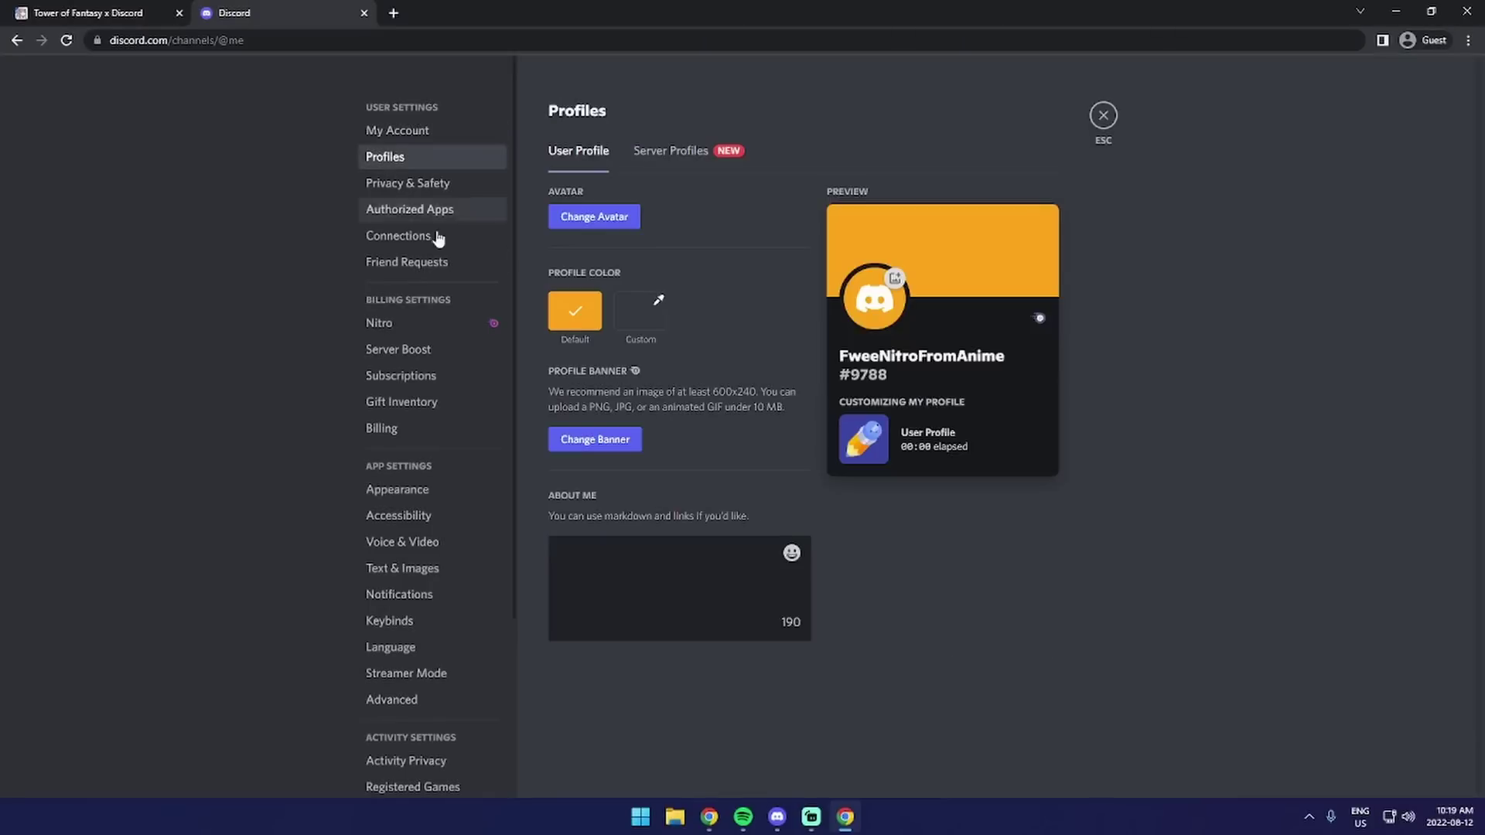
{"action": "left_click", "coordinate": [565, 441]}
{"action": "left_click", "coordinate": [762, 445]}
{"action": "left_click", "coordinate": [747, 433]}
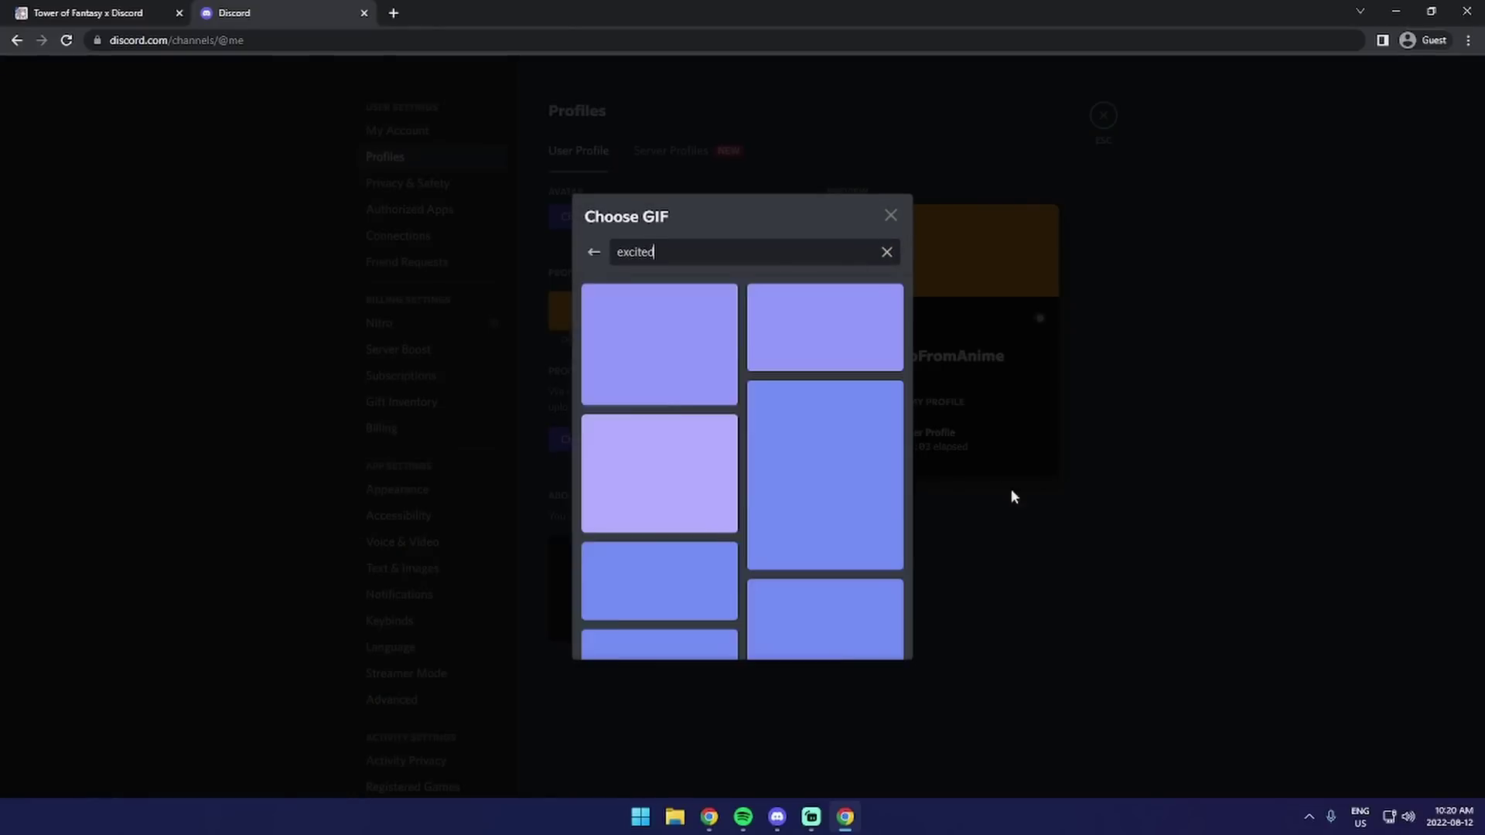
{"action": "left_click", "coordinate": [824, 327]}
{"action": "left_click", "coordinate": [924, 641]}
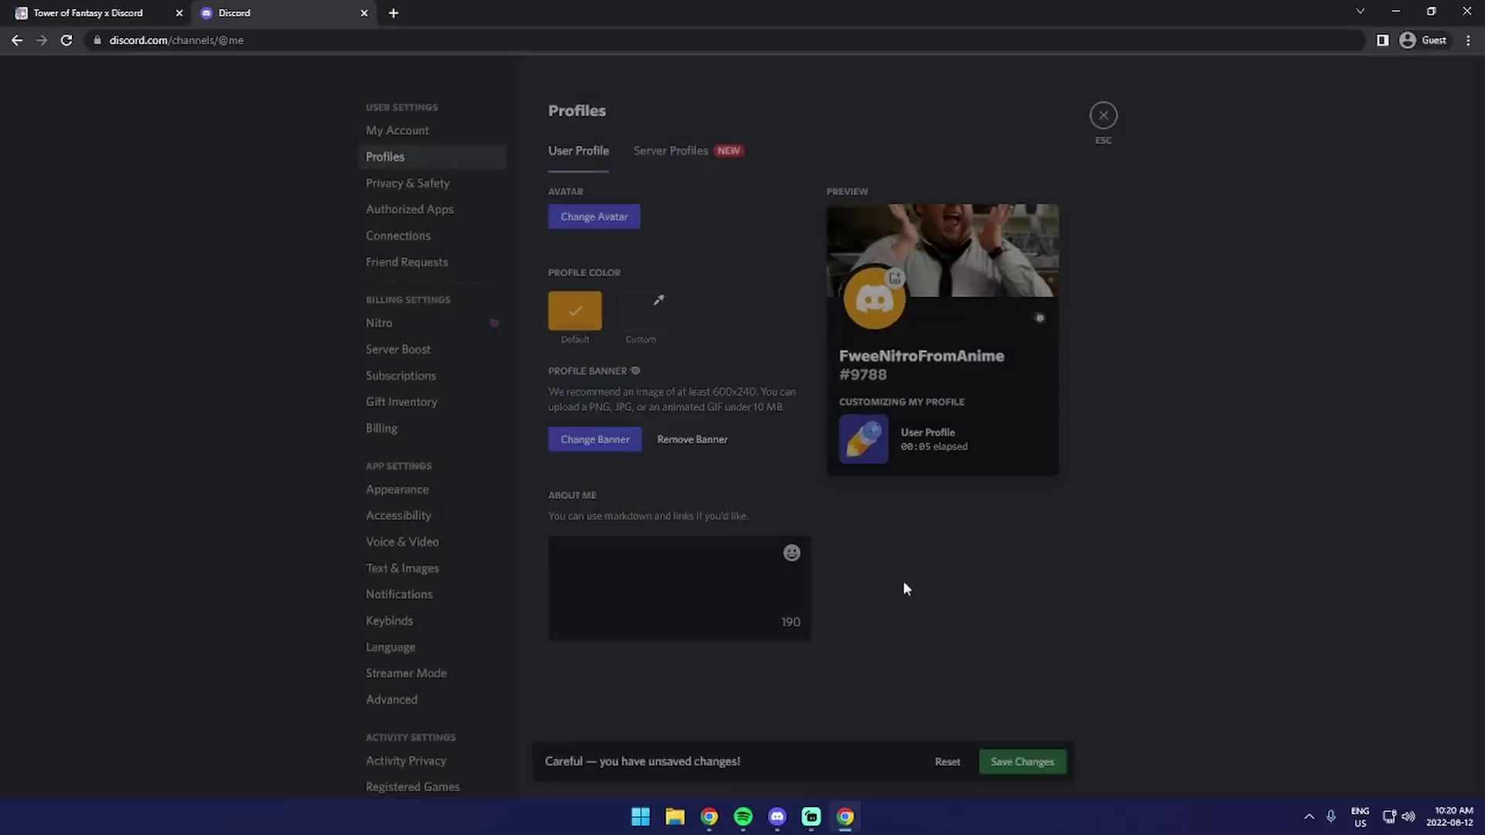
{"action": "left_click", "coordinate": [1021, 762]}
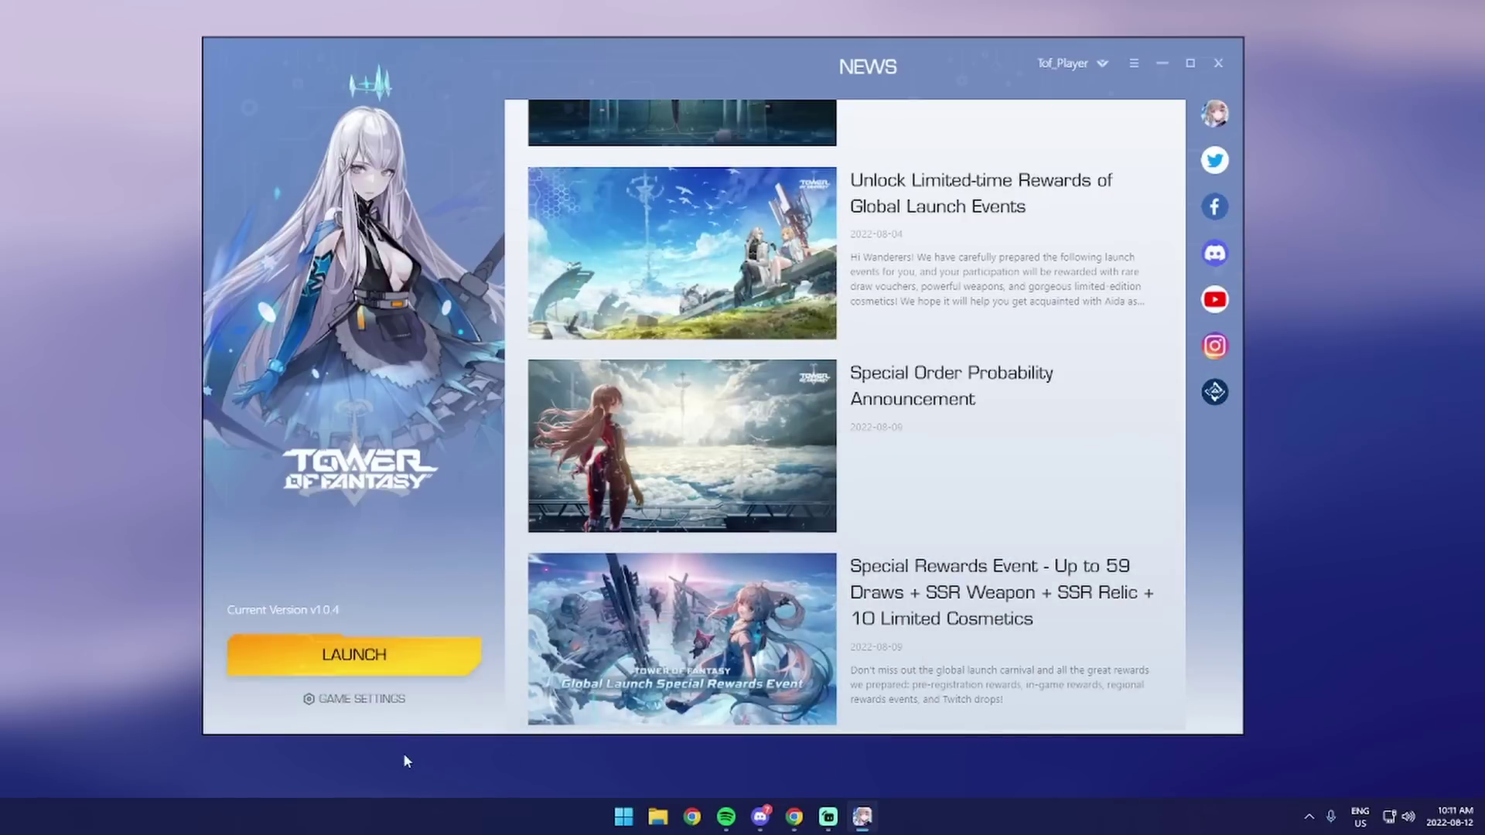
Uninstall the Tower of Fantasy game files through the launcher's game settings and confirm the removal
{"action": "left_click", "coordinate": [362, 704]}
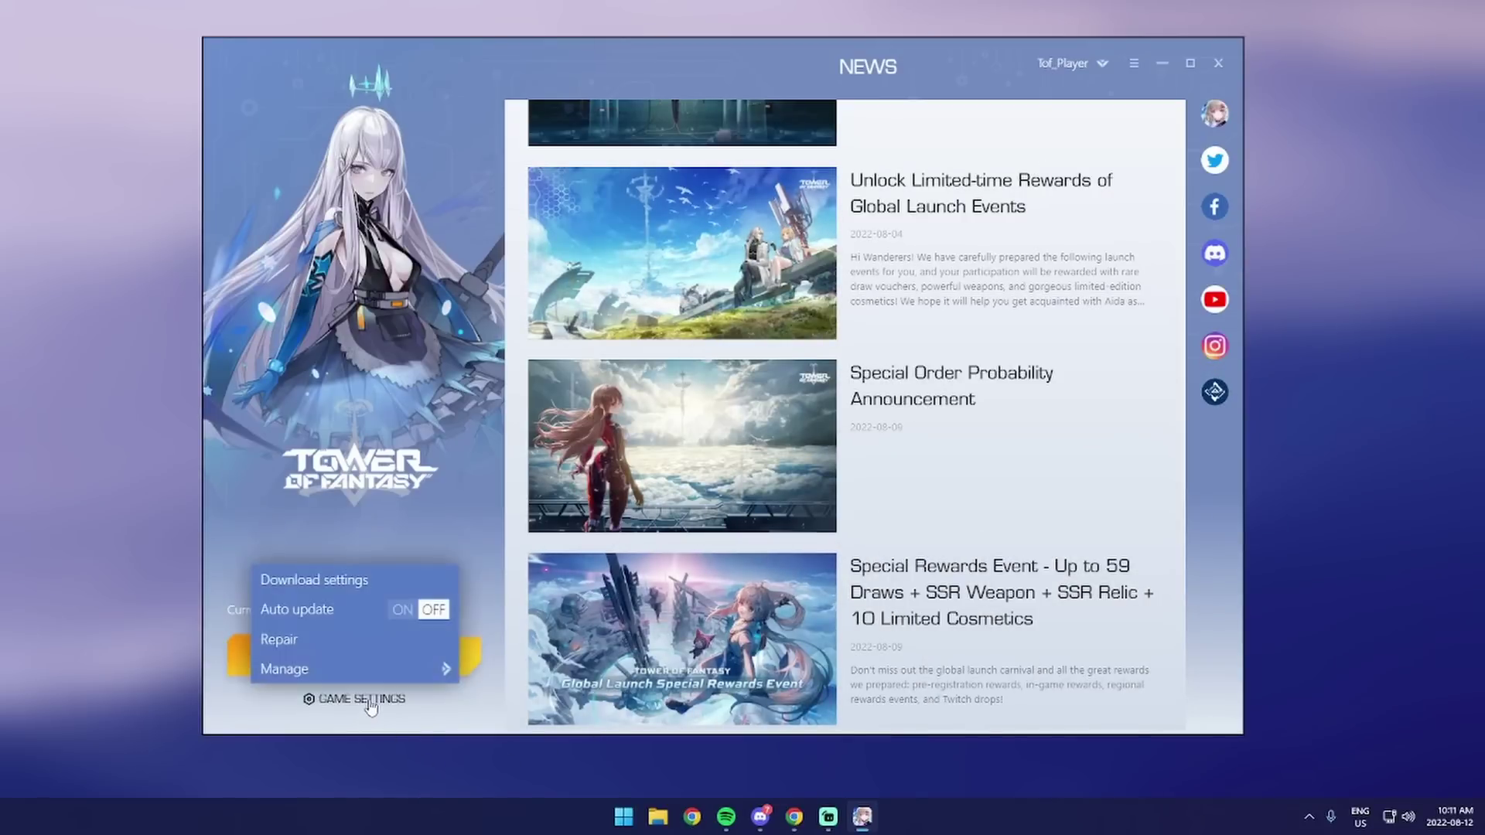
{"action": "mouse_move", "coordinate": [381, 663]}
{"action": "left_click", "coordinate": [524, 672]}
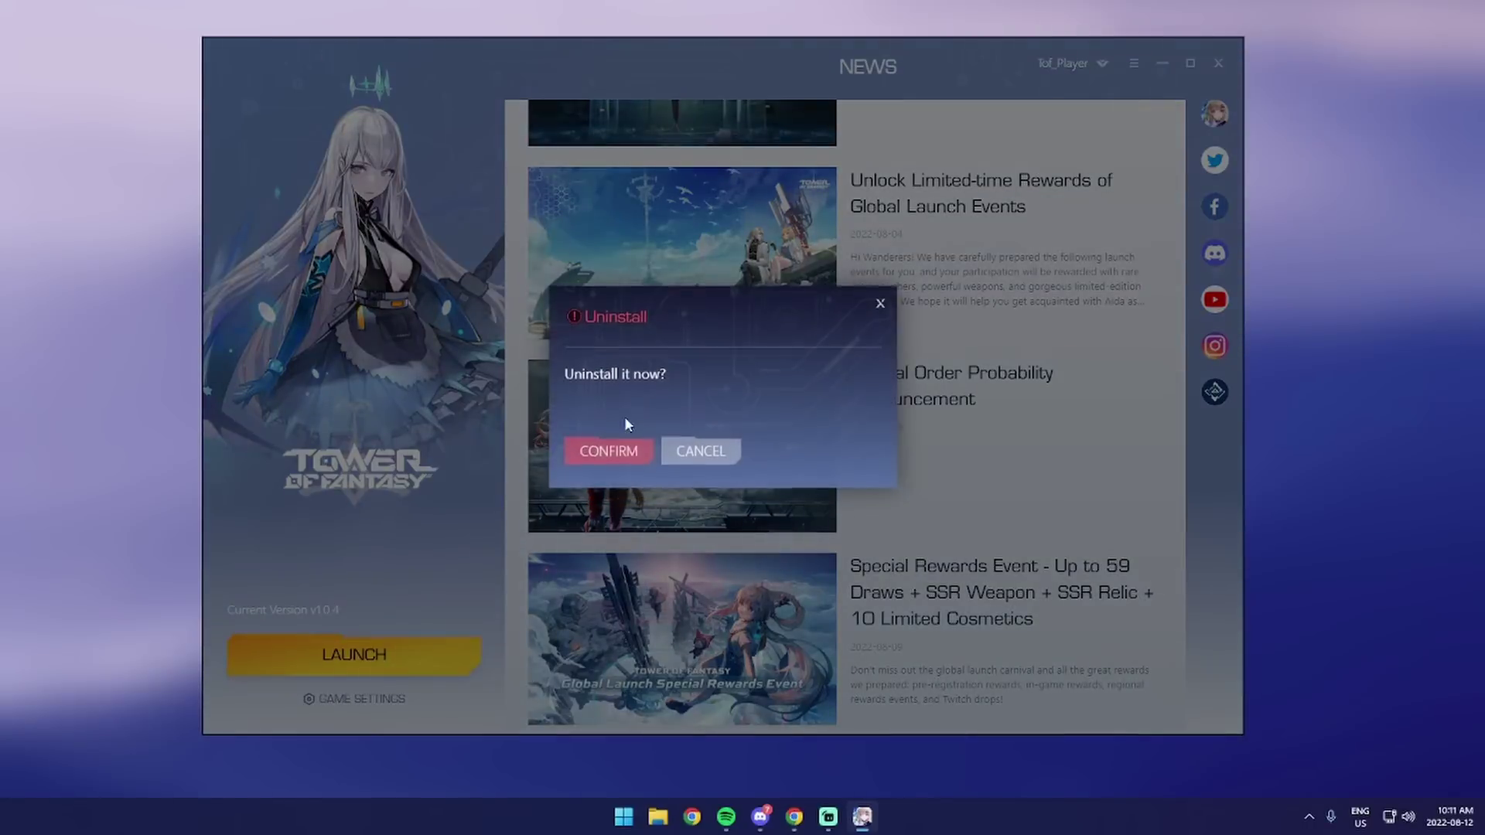
{"action": "left_click", "coordinate": [611, 455]}
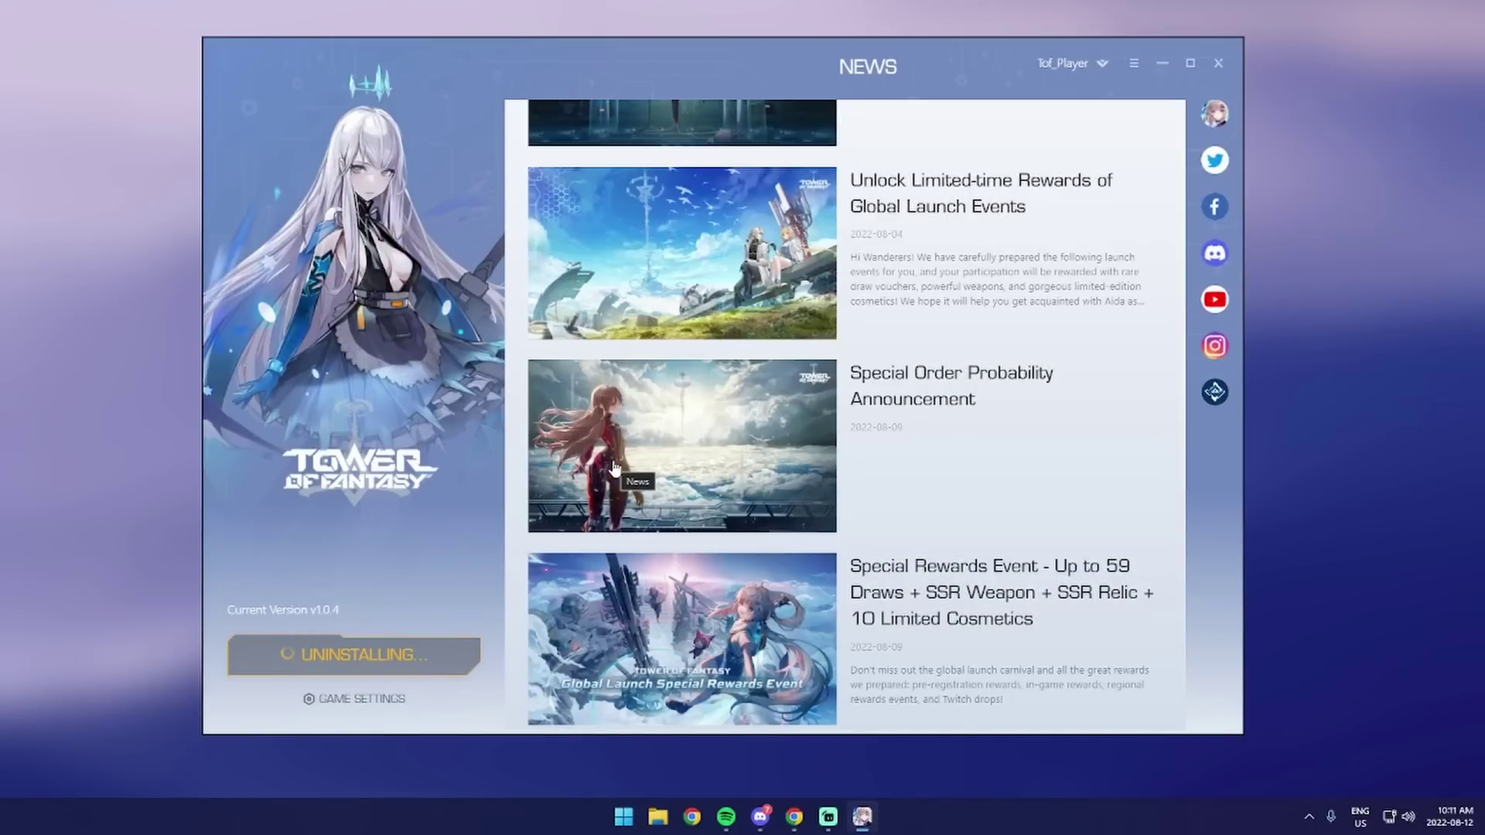
Open the Windows Apps & features settings and search the installed app list for "tow"
{"action": "left_click", "coordinate": [621, 825]}
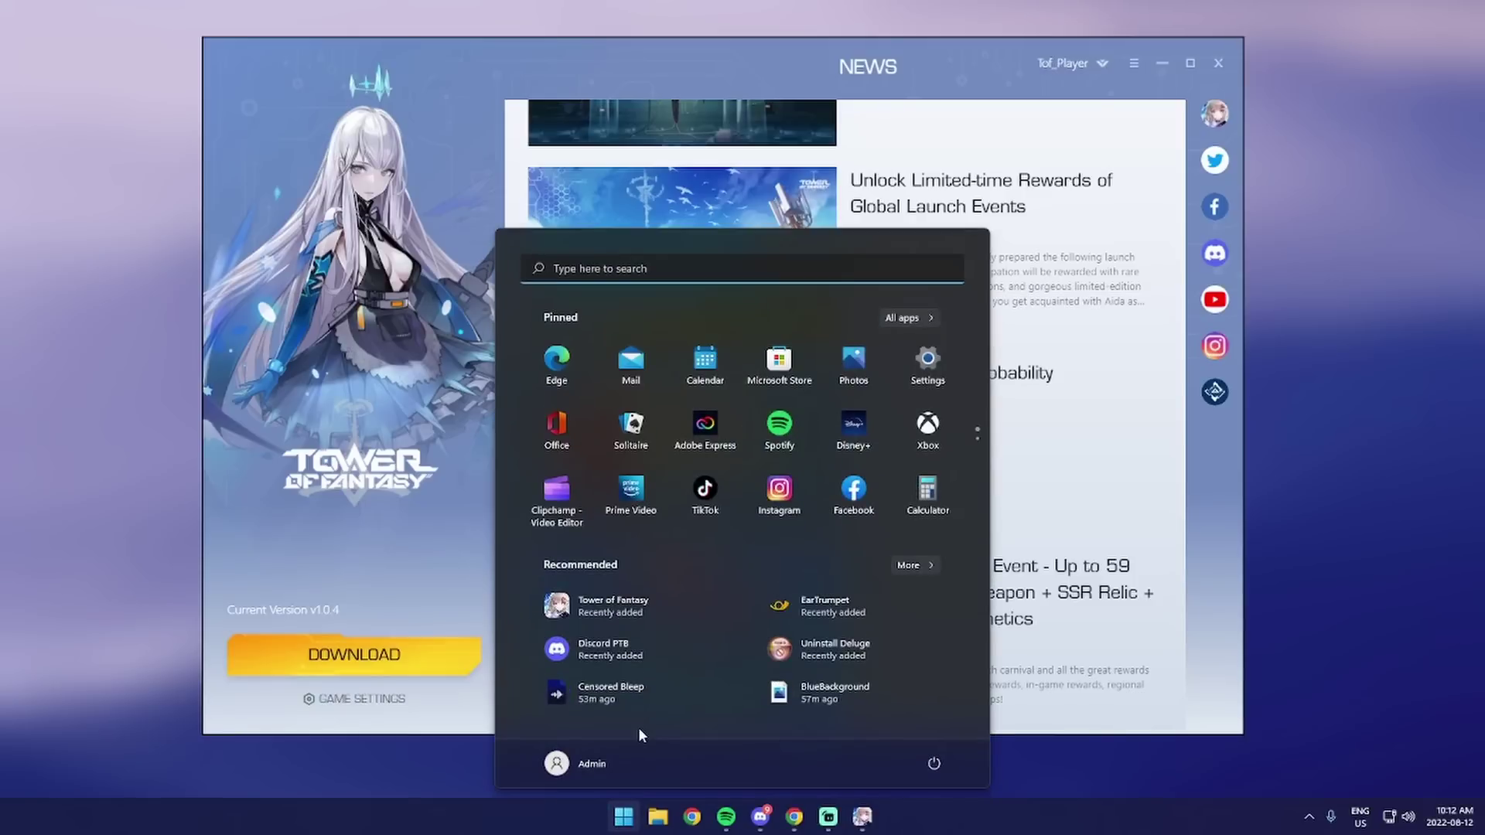
{"action": "type", "text": "add"}
{"action": "key", "text": "Return"}
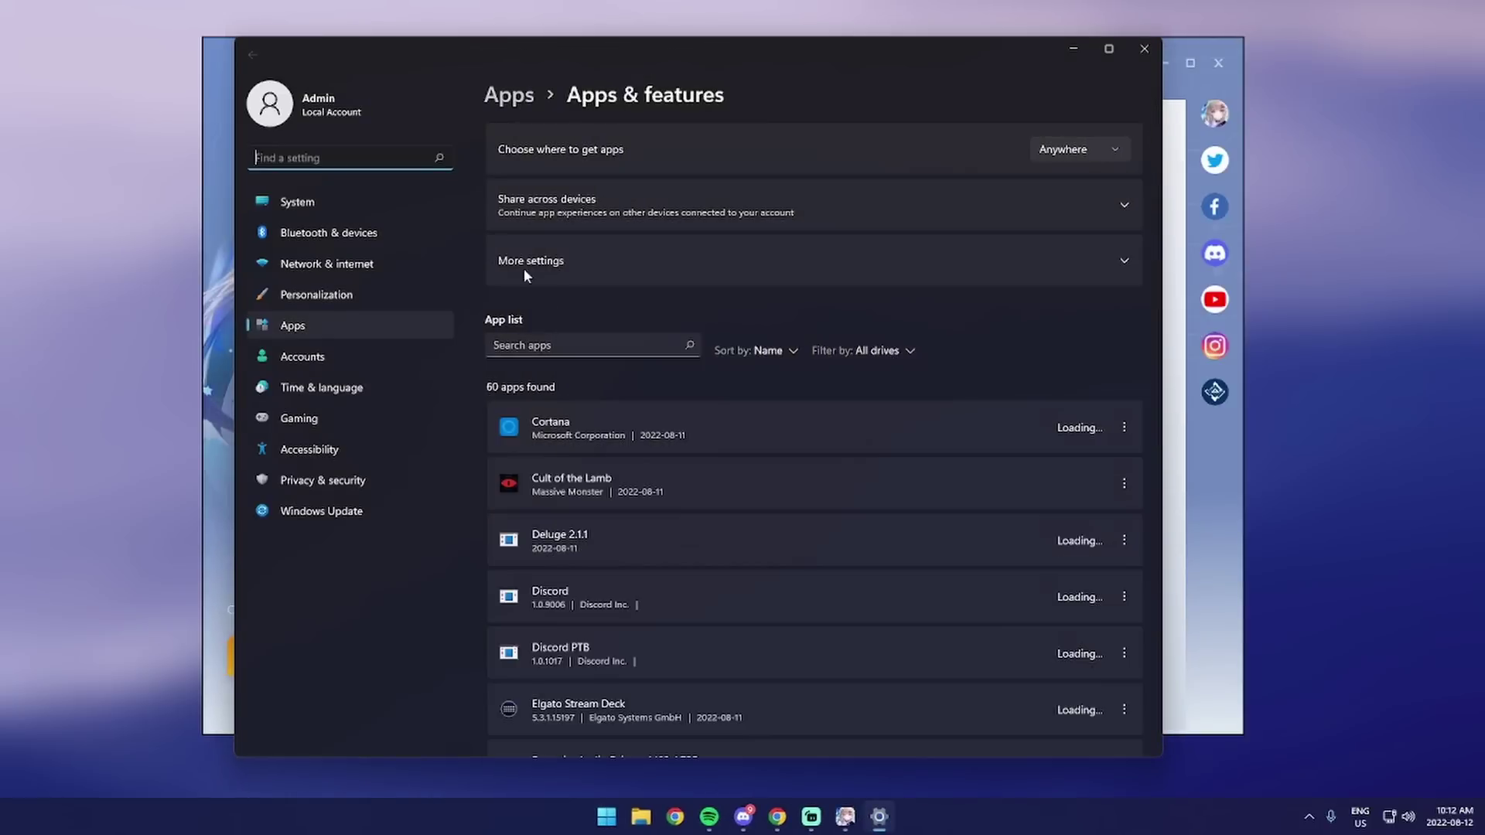
{"action": "left_click", "coordinate": [535, 345]}
{"action": "type", "text": "toq"}
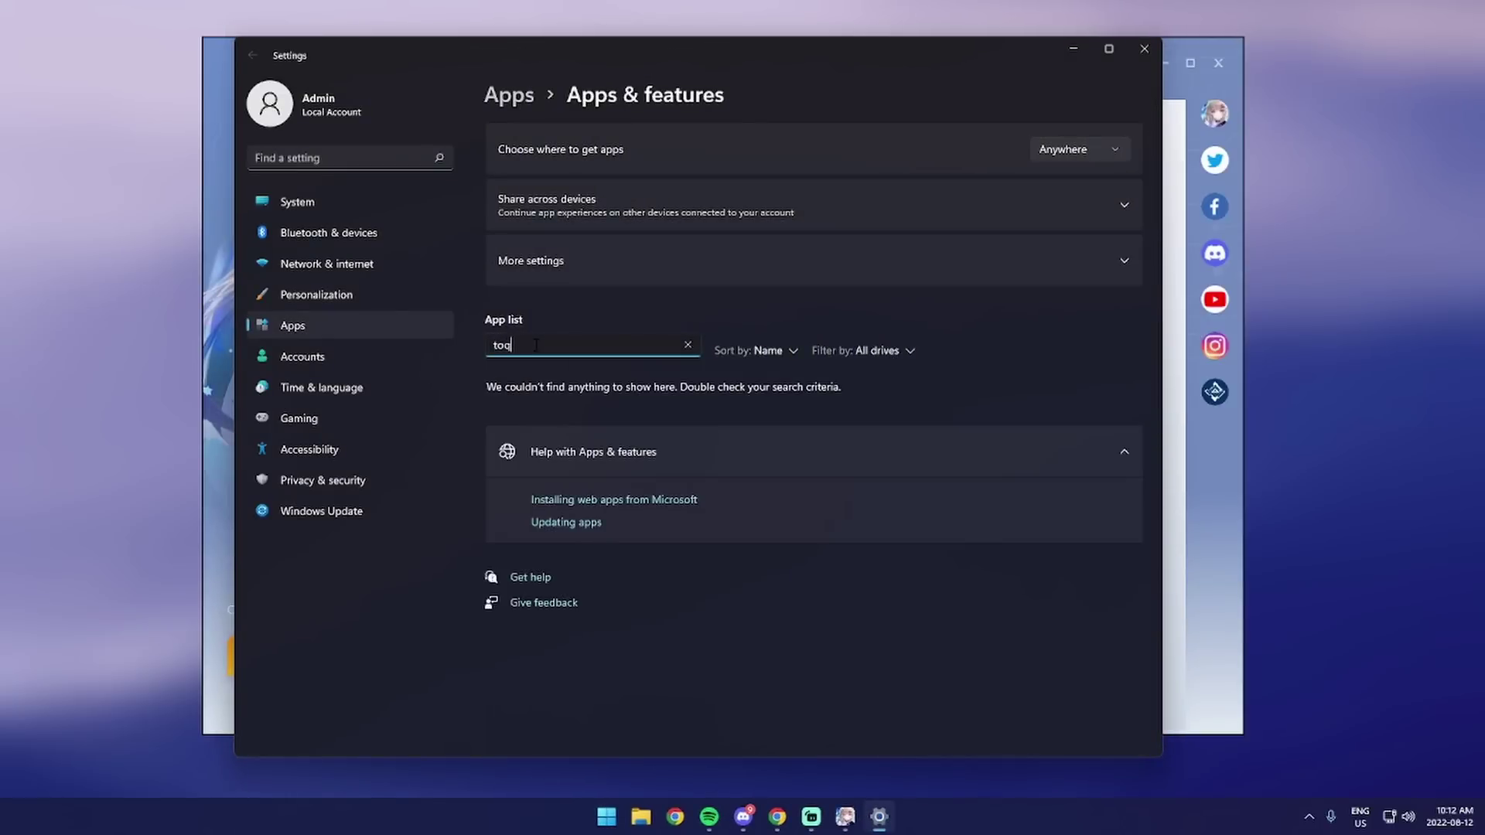
{"action": "type", "text": "w"}
Uninstall the Tower of Fantasy app from Windows, finish its uninstaller and close the remaining launcher window
{"action": "left_click", "coordinate": [1123, 428]}
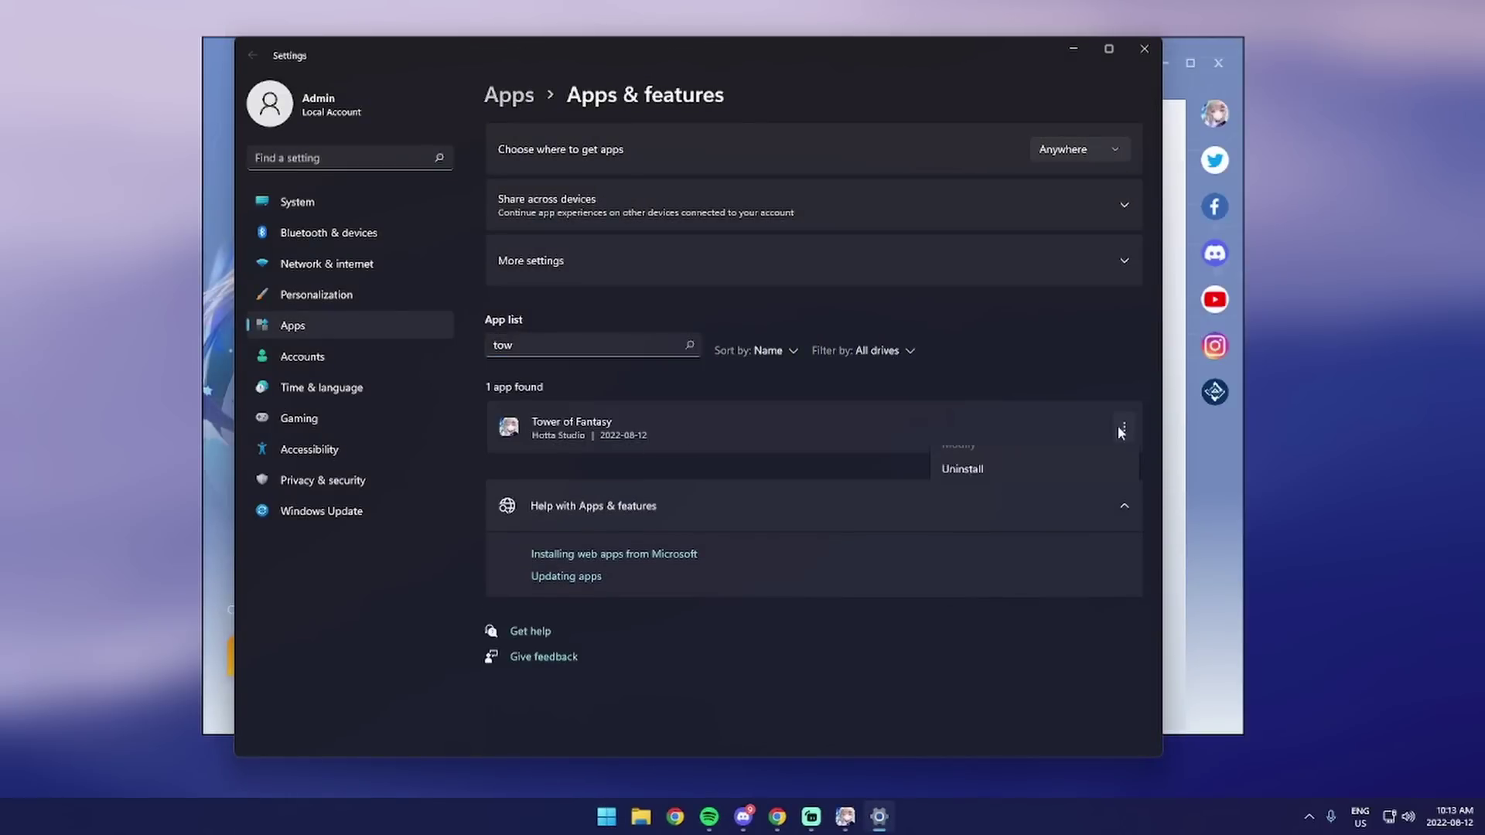
{"action": "left_click", "coordinate": [983, 476]}
{"action": "left_click", "coordinate": [1071, 507]}
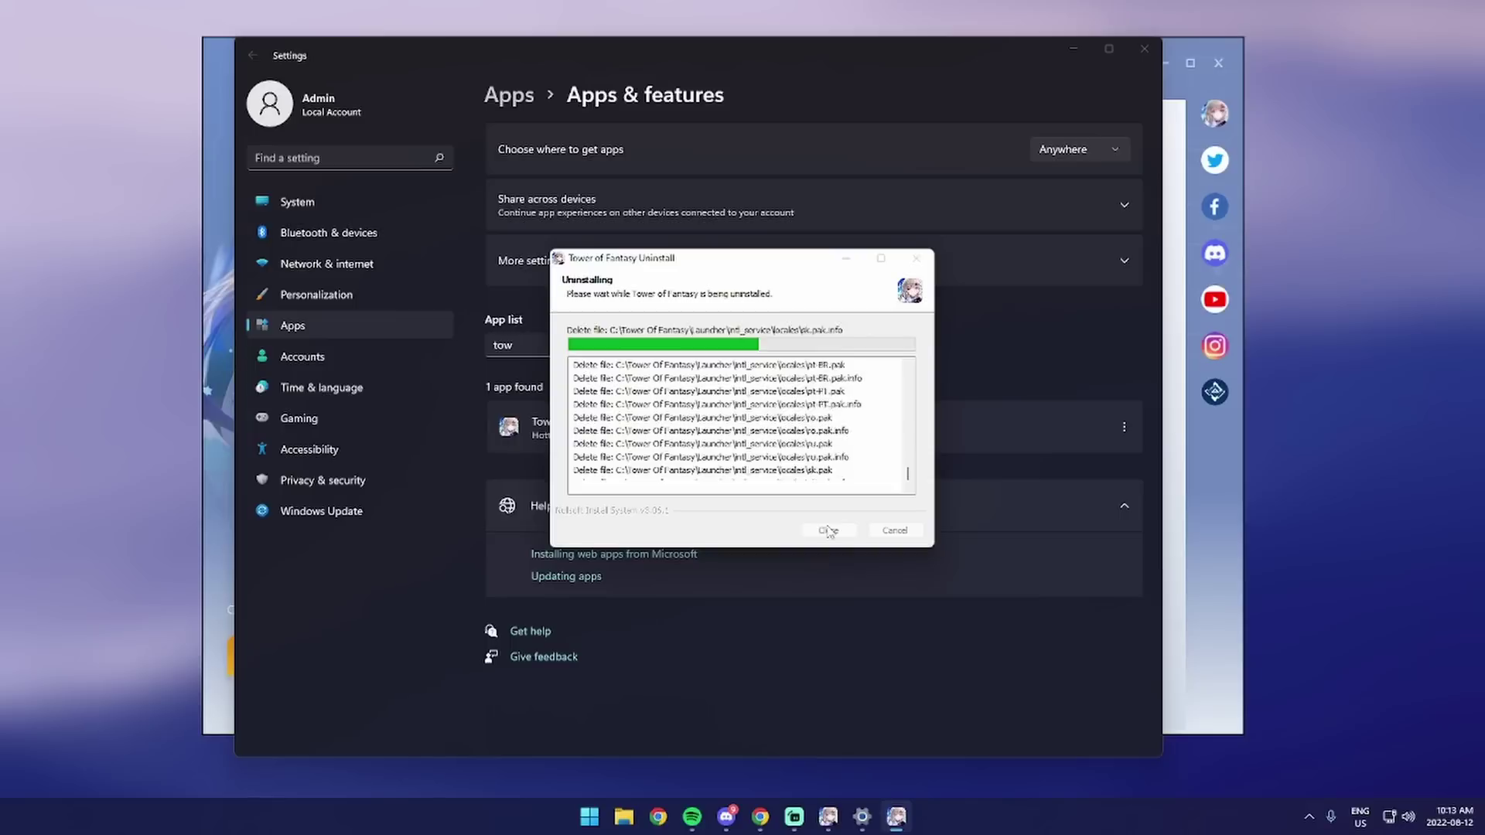
{"action": "left_click", "coordinate": [774, 458]}
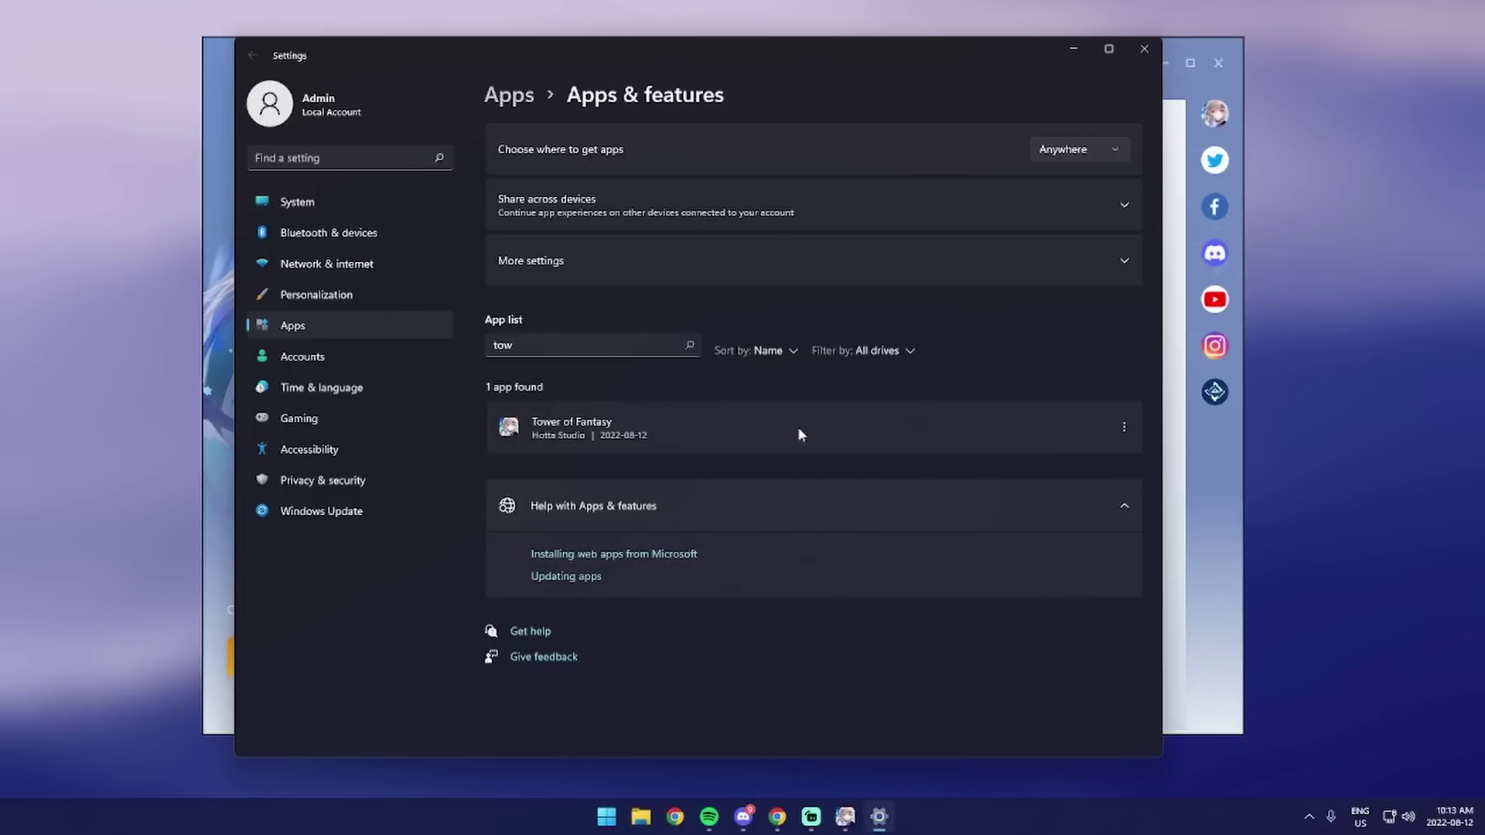
{"action": "left_click", "coordinate": [1219, 63]}
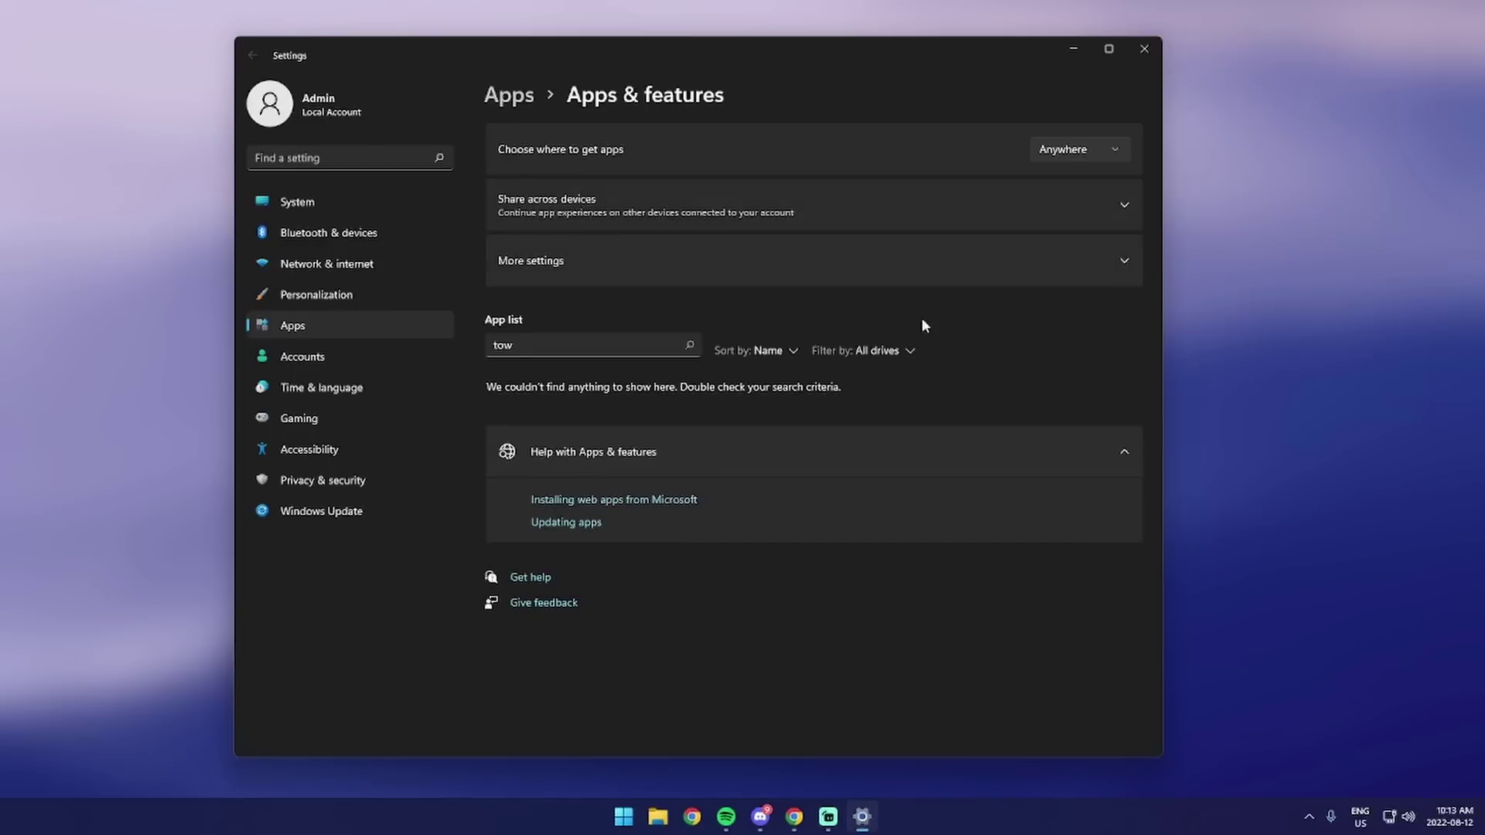